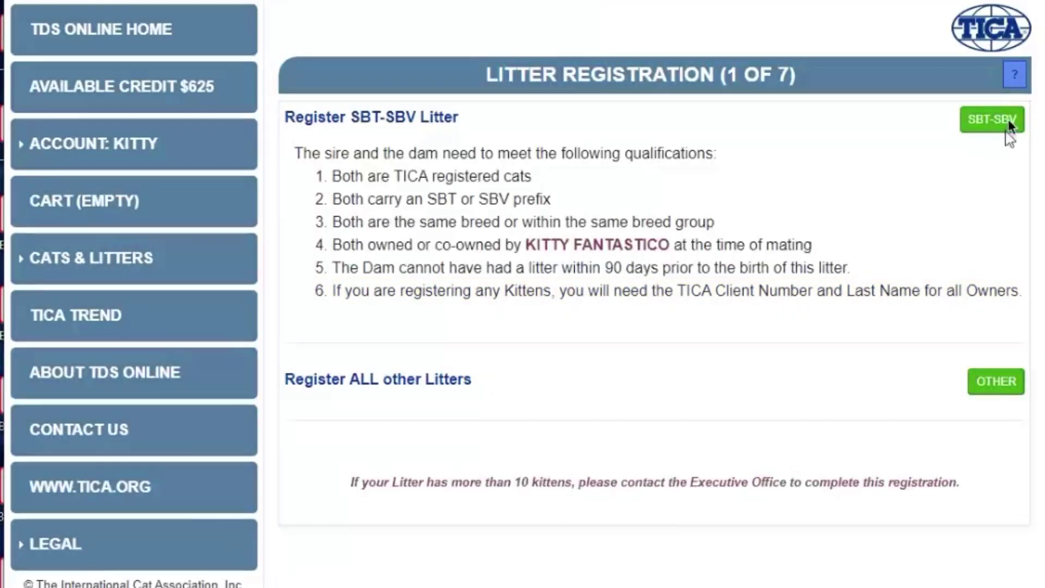
Start an SBT-SBV litter registration with cattery DRAMATAILS and BRITISH SHORTHAIR as both the dam and sire breed
left_click(1005, 119)
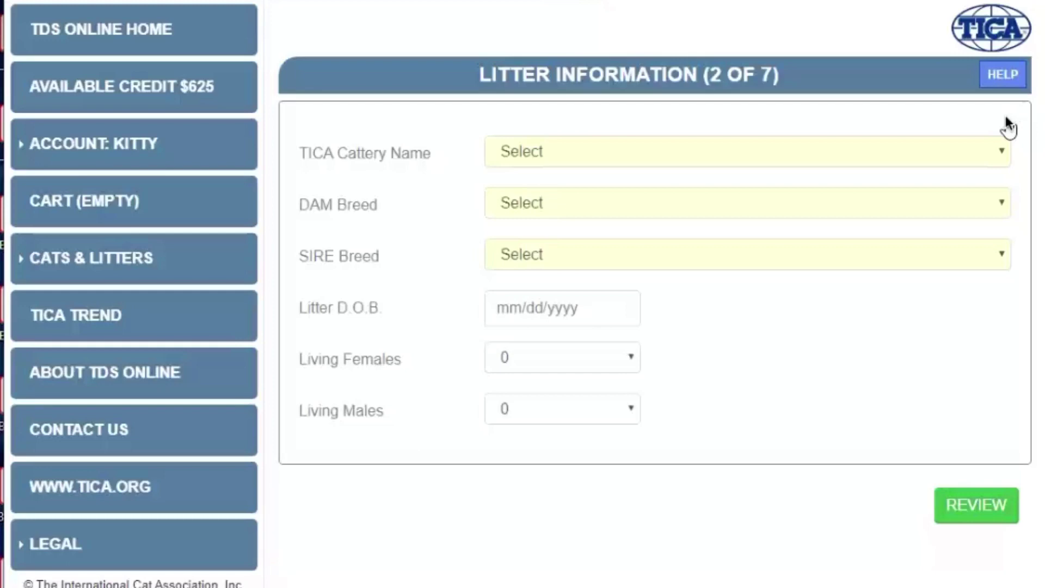
left_click(951, 150)
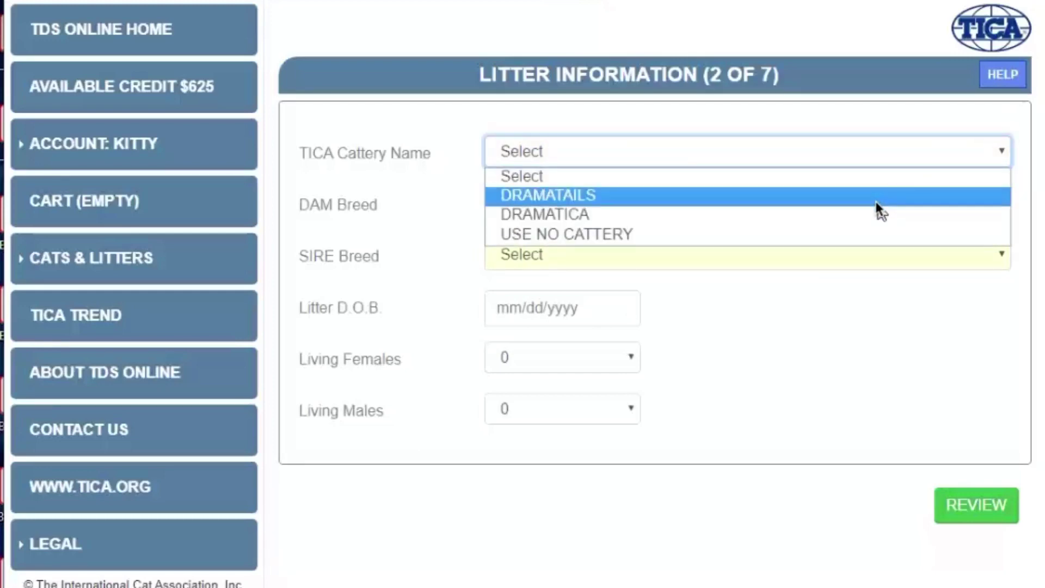
left_click(876, 200)
left_click(801, 205)
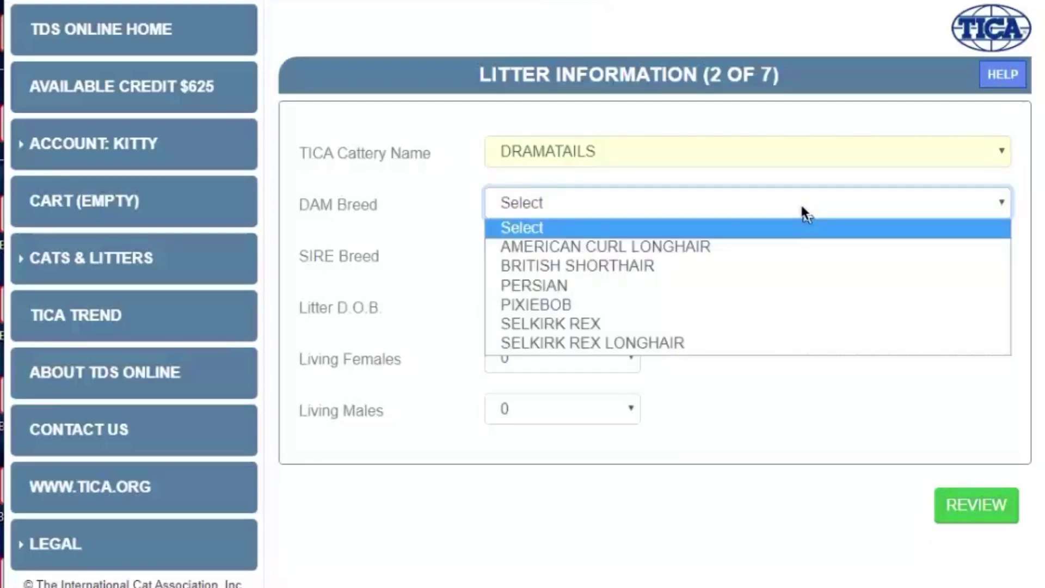
left_click(768, 265)
left_click(623, 260)
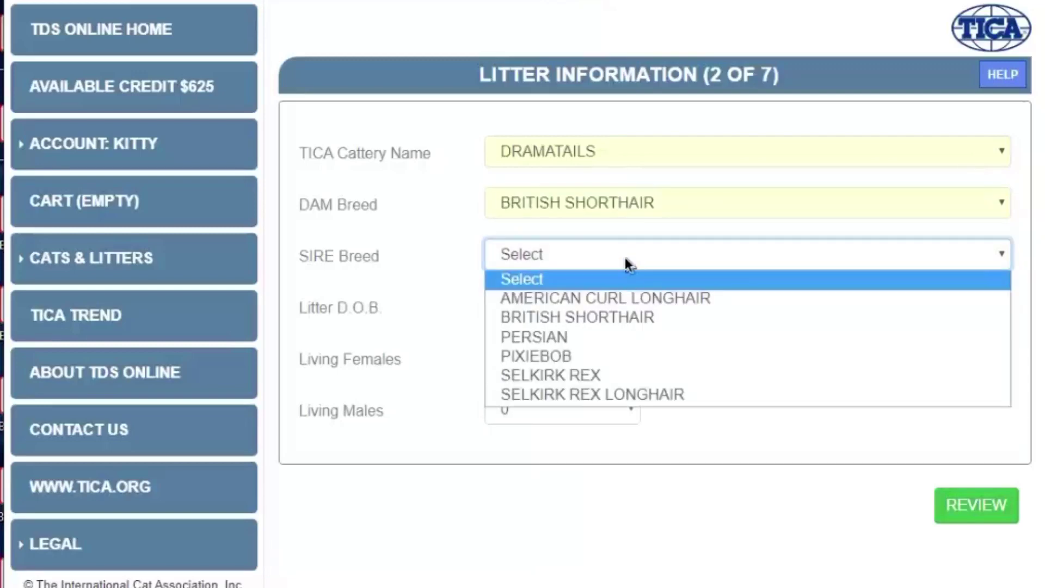
left_click(638, 313)
Enter the litter's date of birth with 01 living female and 01 living male, and submit the litter information for review
left_click(597, 303)
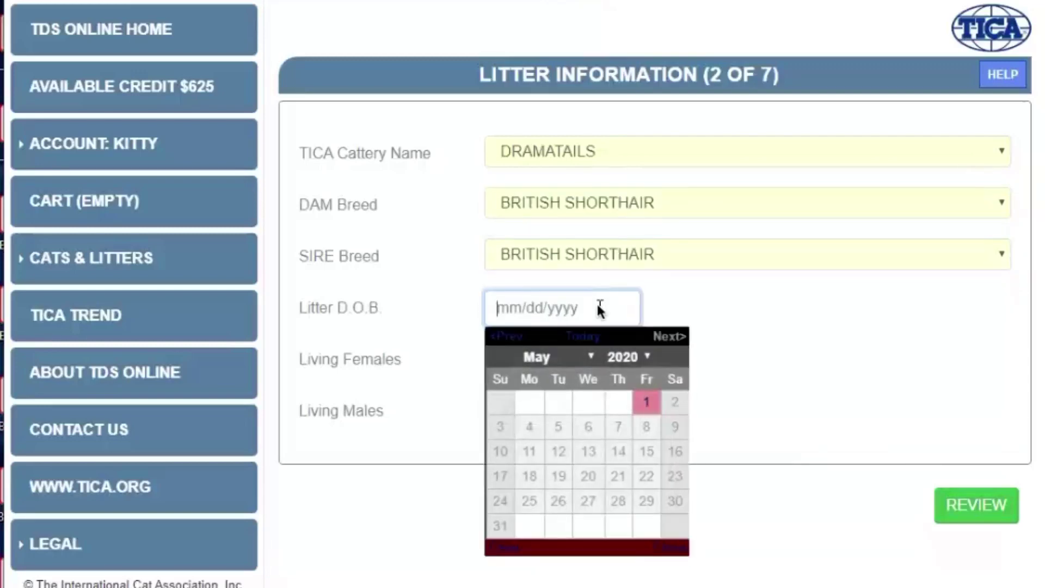
left_click(585, 355)
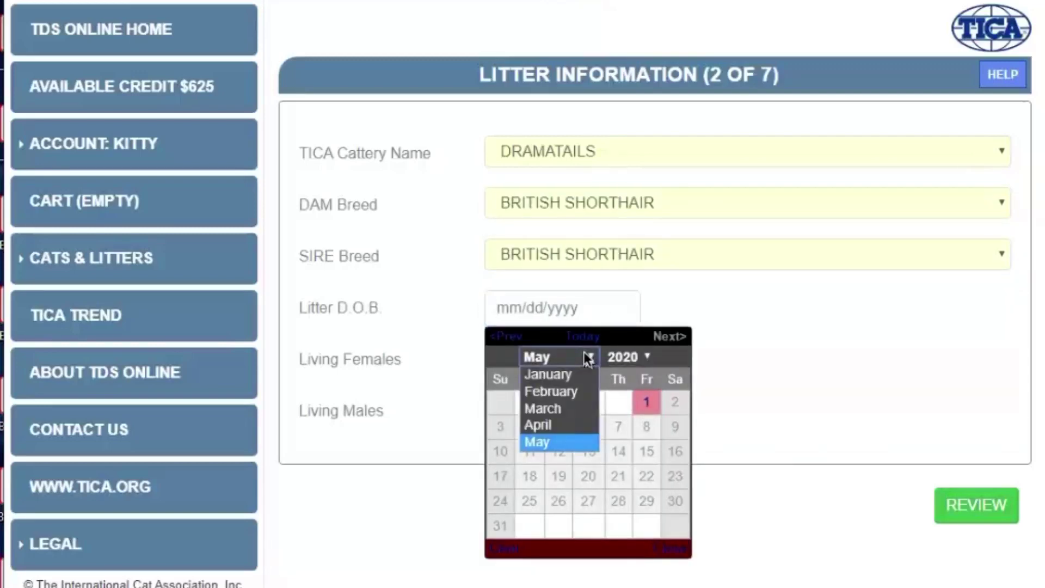
left_click(571, 423)
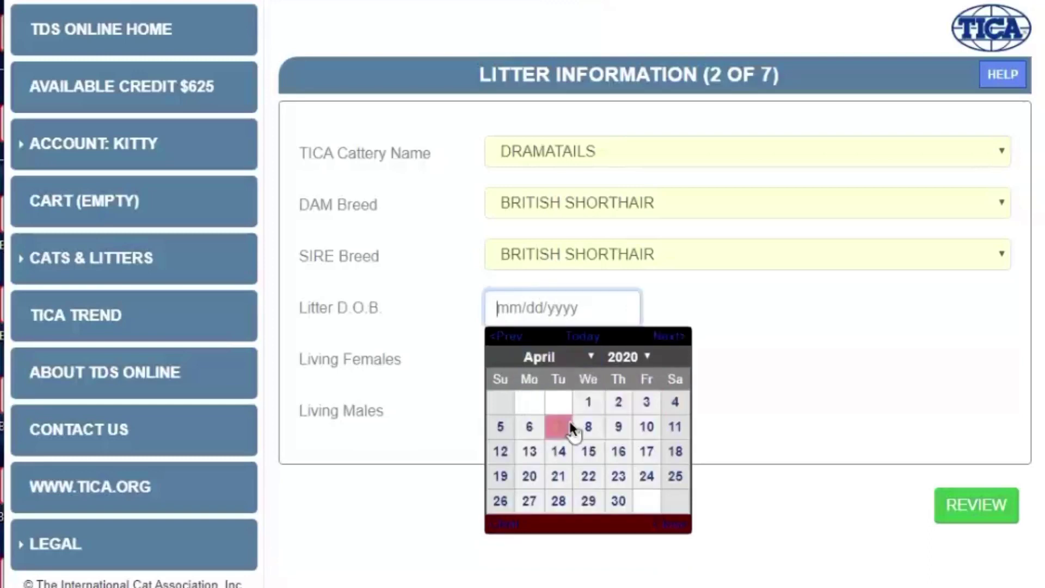
left_click(642, 472)
left_click(536, 359)
left_click(545, 401)
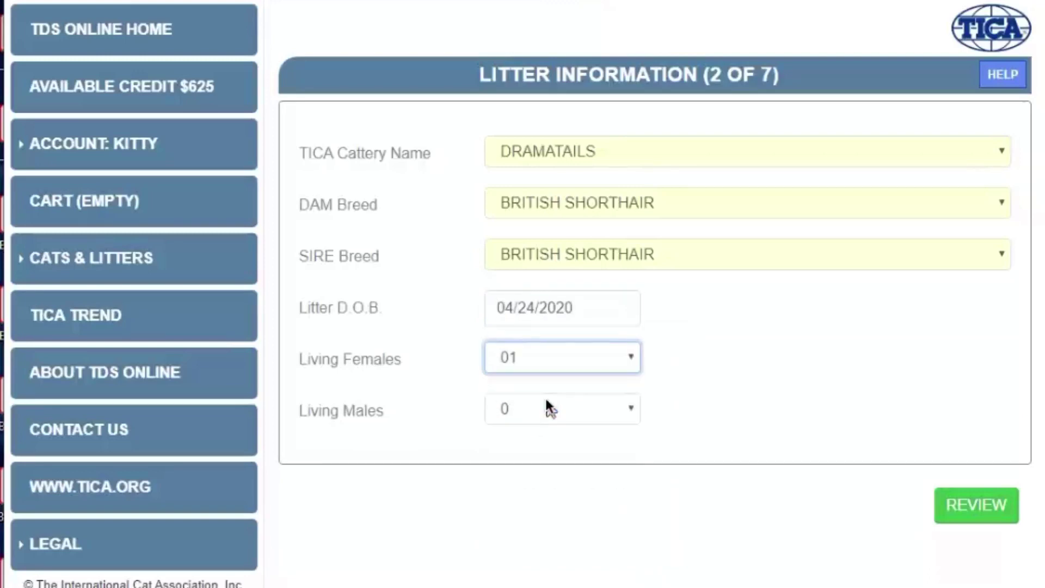
left_click(547, 409)
left_click(542, 454)
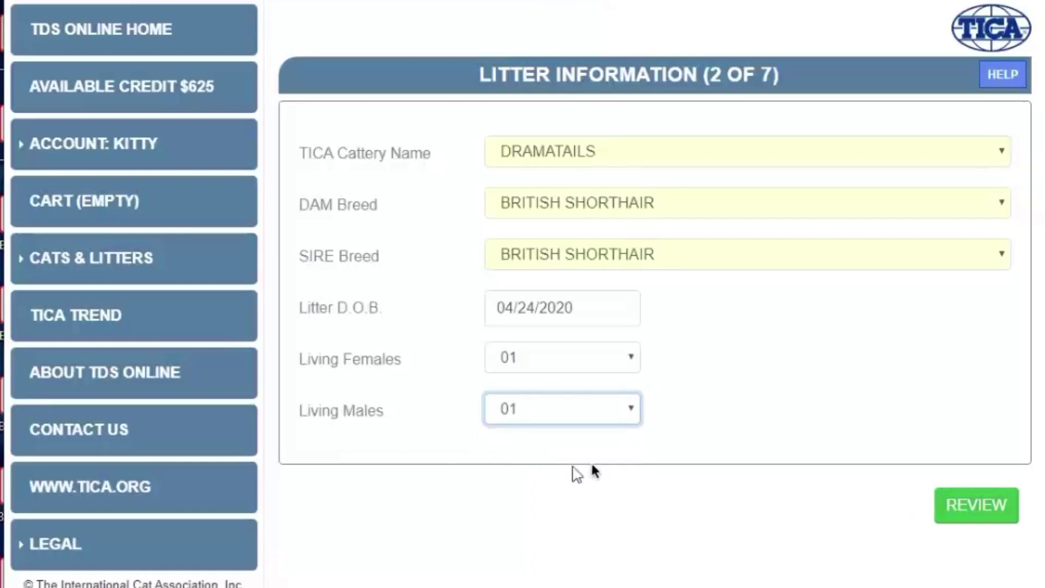
left_click(966, 503)
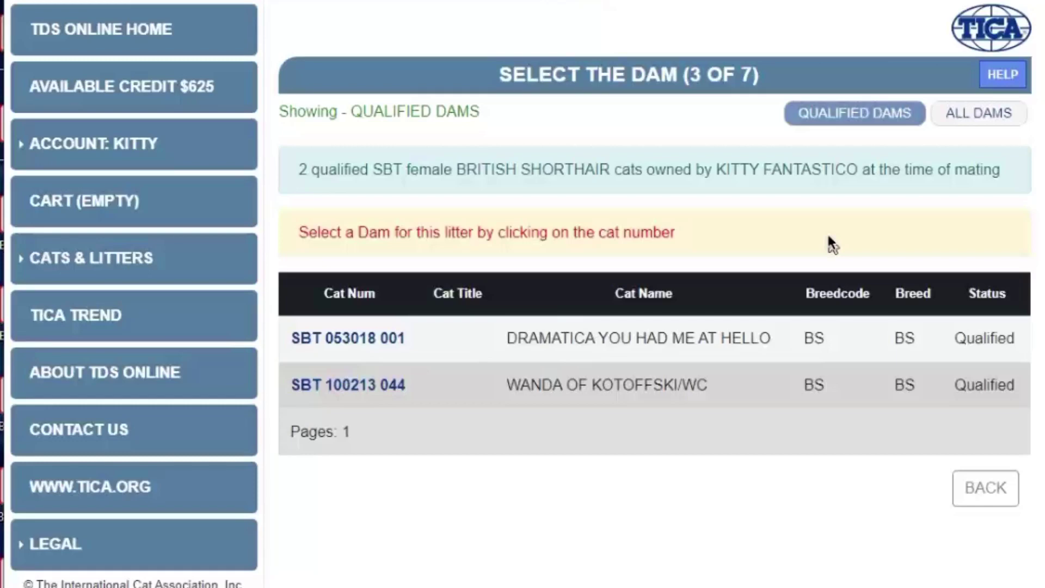
Choose DRAMATICA YOU HAD ME AT HELLO as the dam and DRAMATICA MY WATCH HAS ENDED as the sire
left_click(390, 337)
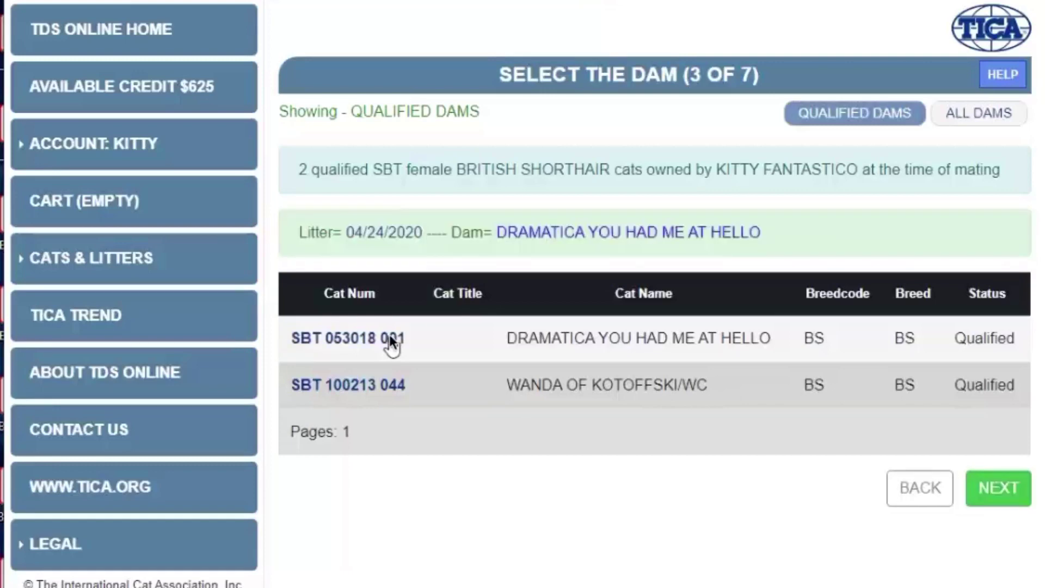
left_click(1001, 488)
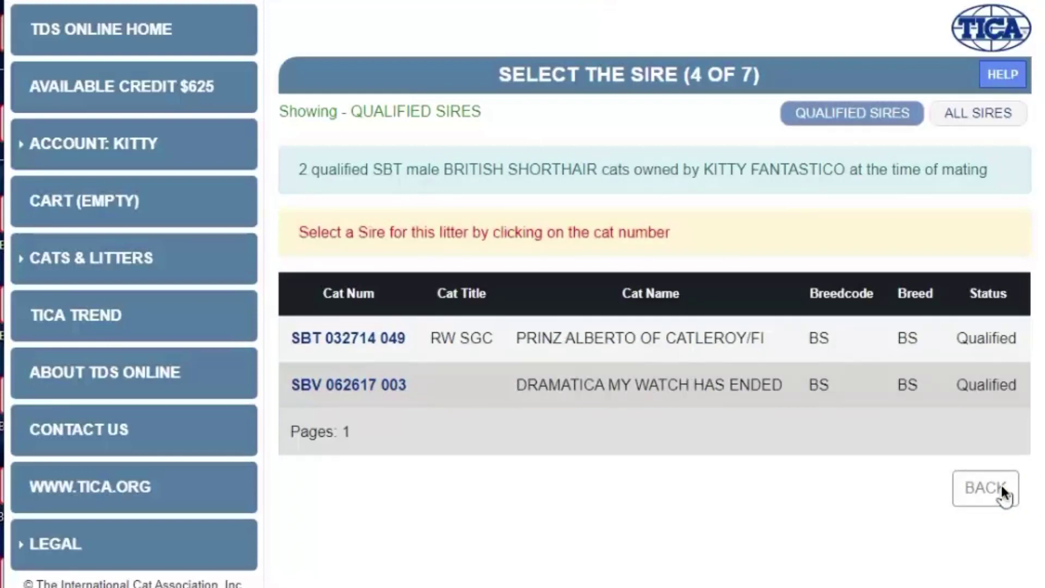
left_click(392, 388)
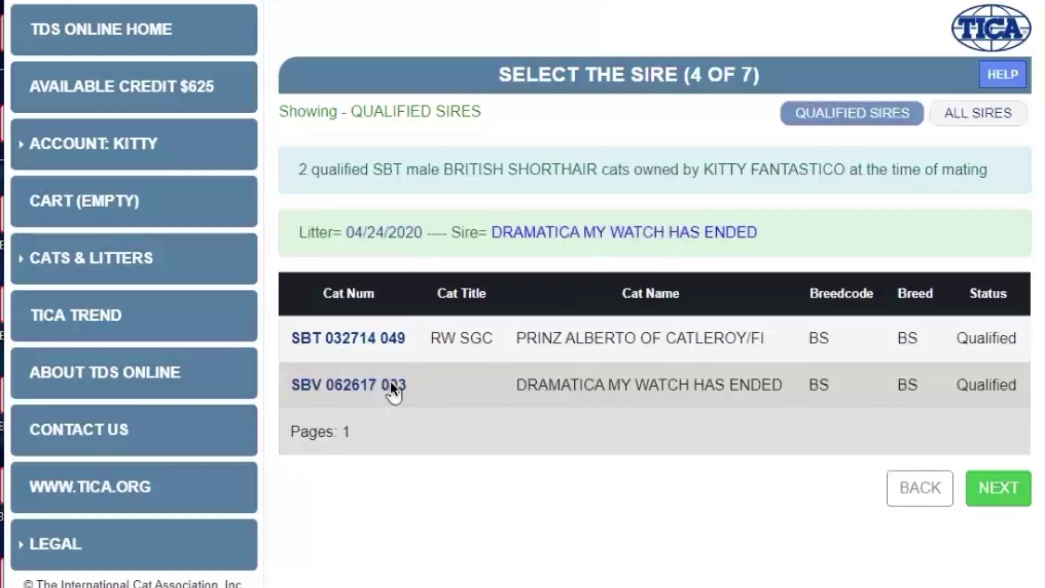
left_click(978, 488)
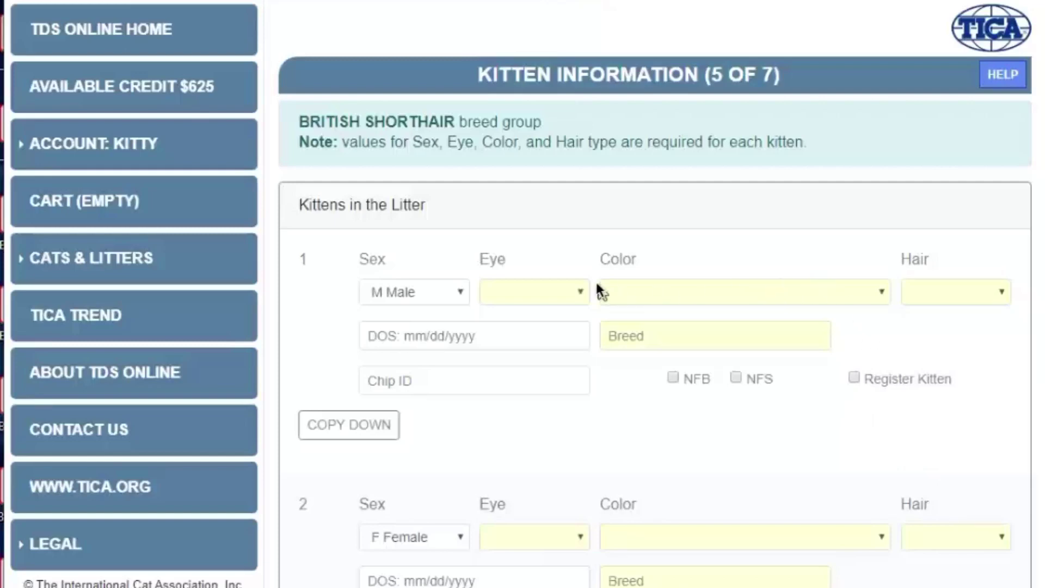
Set kitten 1's eye to C Copper, color to BLACK AMBER CLASSIC TABBY/BICOLOR and hair to SH
left_click(566, 289)
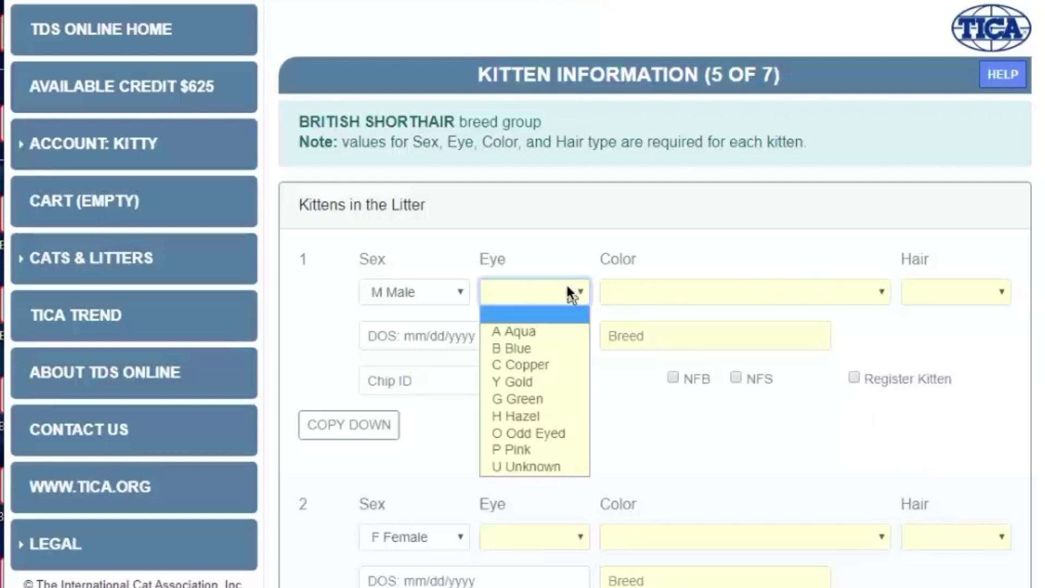
left_click(560, 360)
left_click(715, 294)
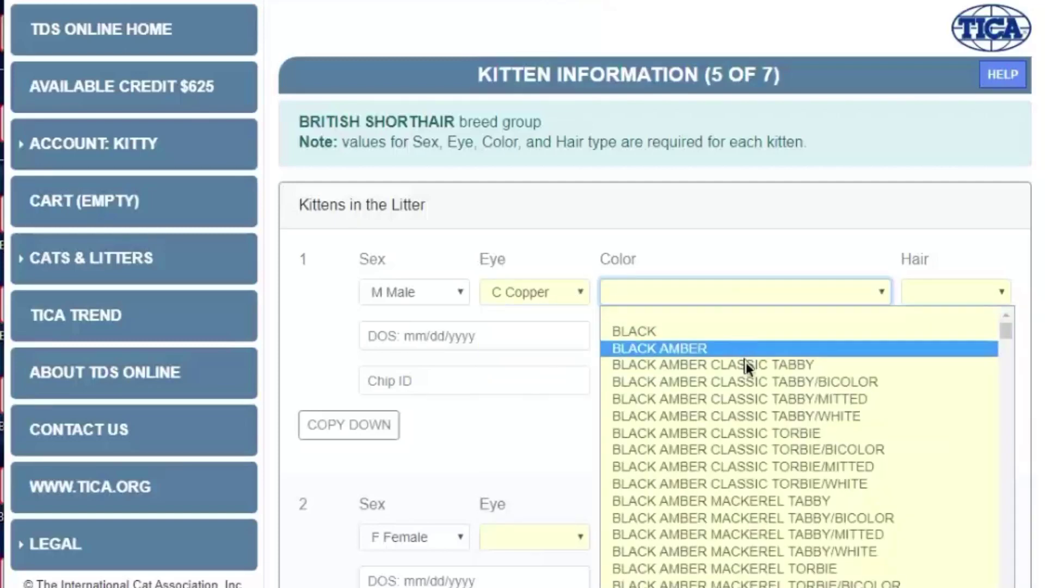
left_click(749, 380)
left_click(941, 292)
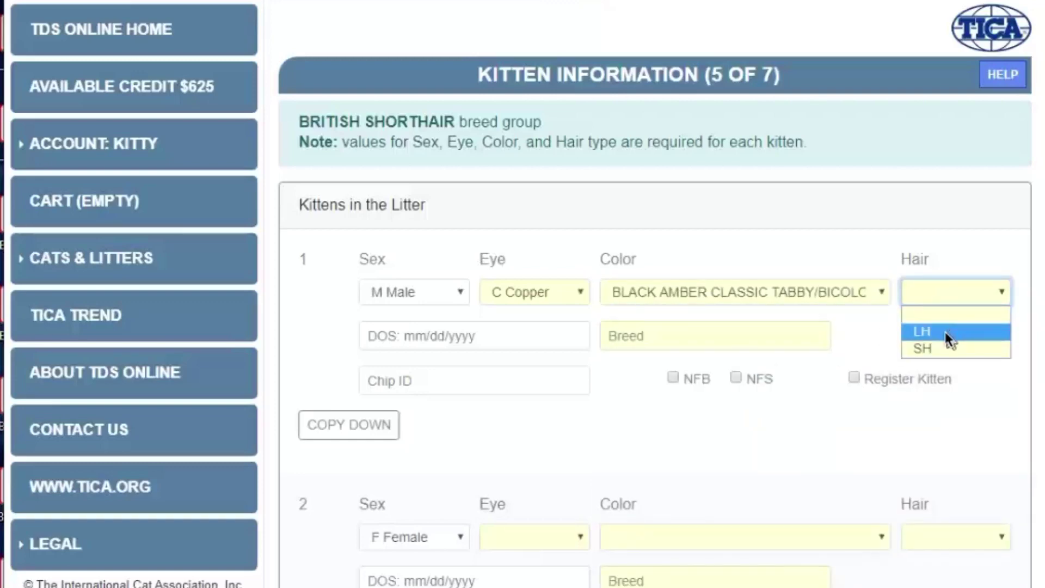
left_click(945, 348)
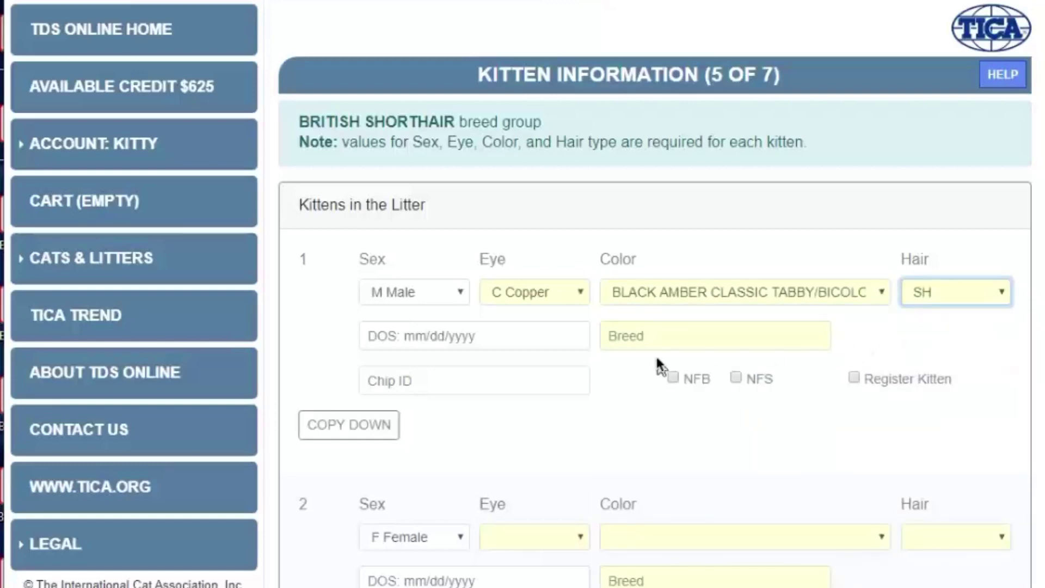
Set kitten 1's DOS to 05/01/2020 with NFB and NFS marked, and flag the kitten for registration
left_click(567, 335)
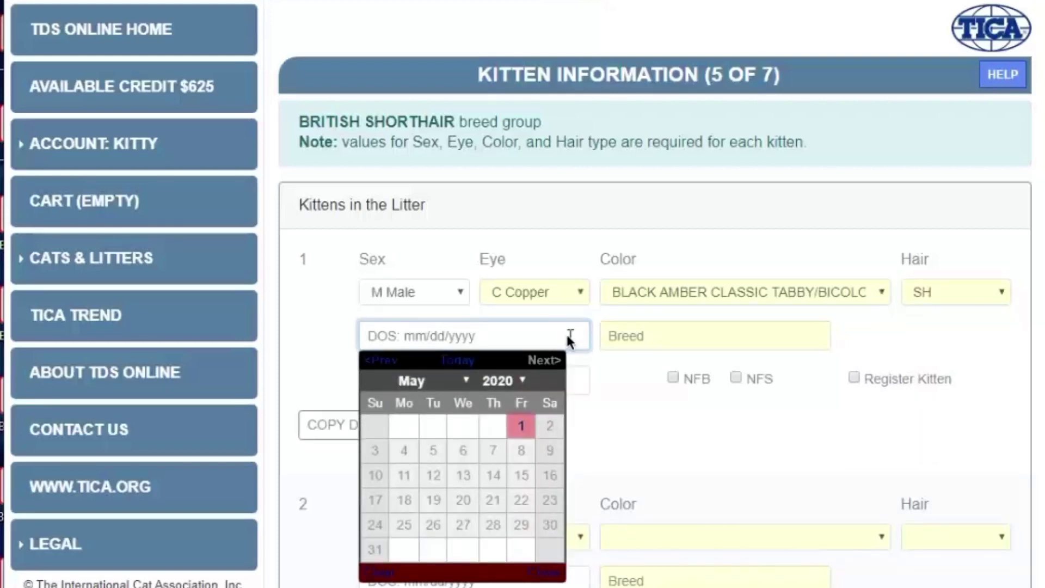
left_click(524, 420)
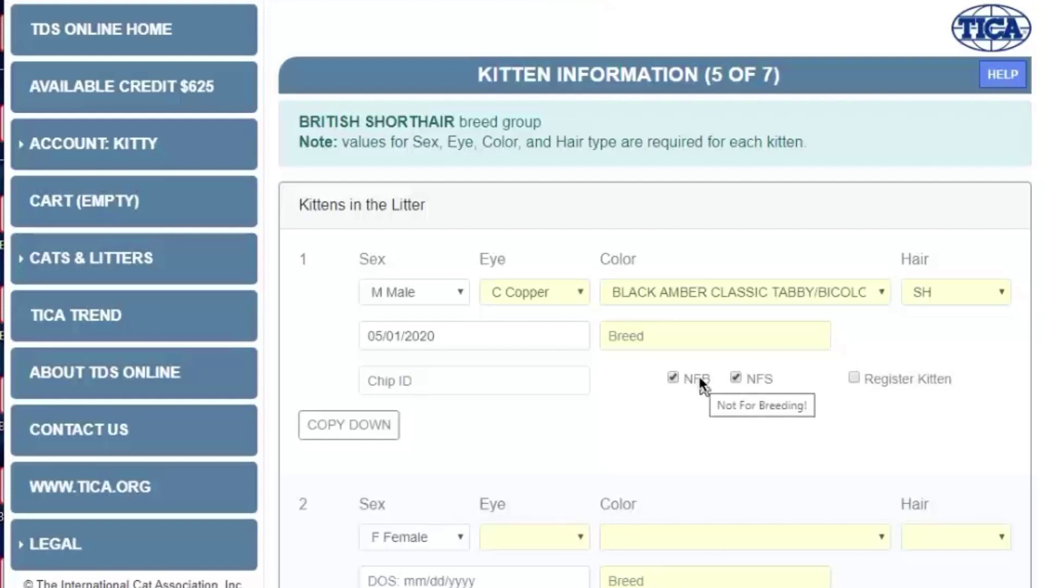
left_click(853, 377)
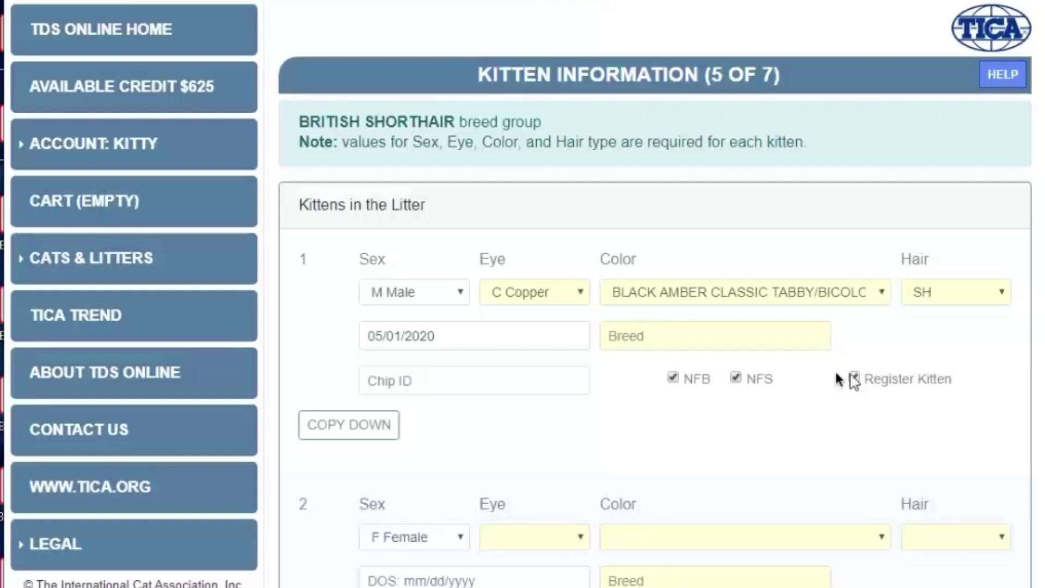
Copy kitten 1's details down to kitten 2, then fill in kitten 1's chip ID and continue to the kitten registrations
left_click(351, 429)
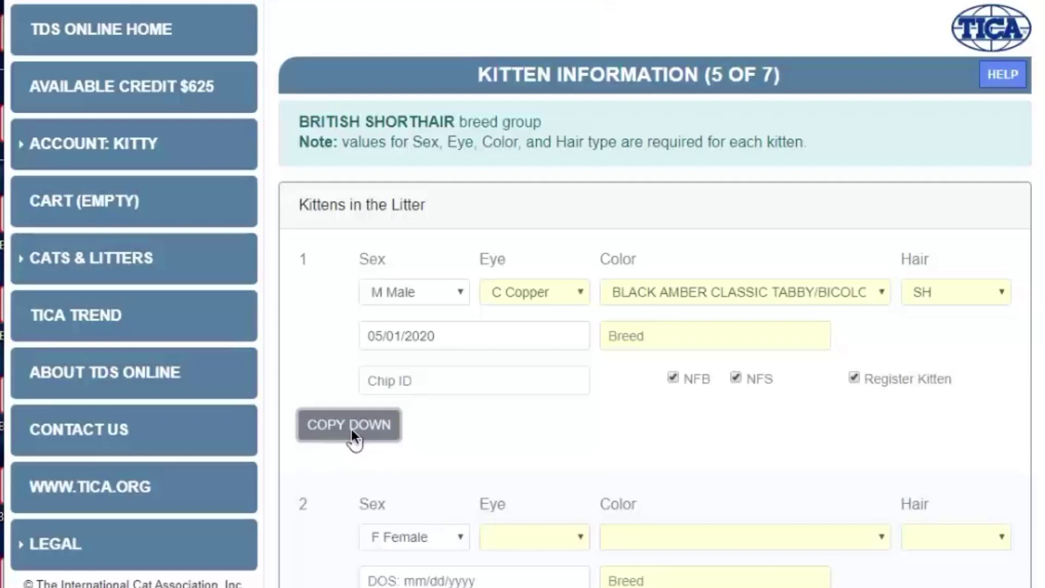
left_click(351, 428)
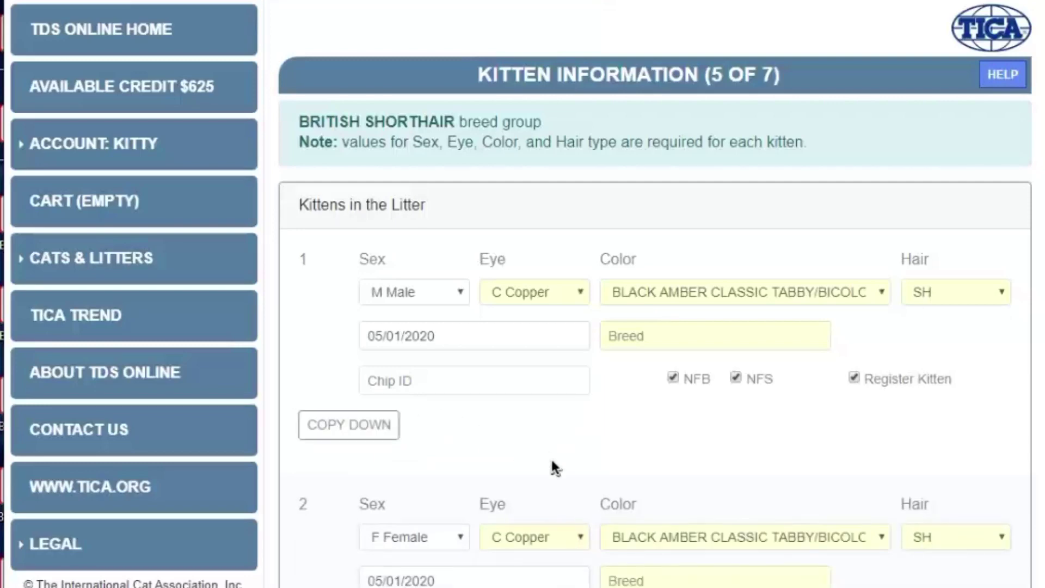
left_click(451, 383)
left_click(450, 419)
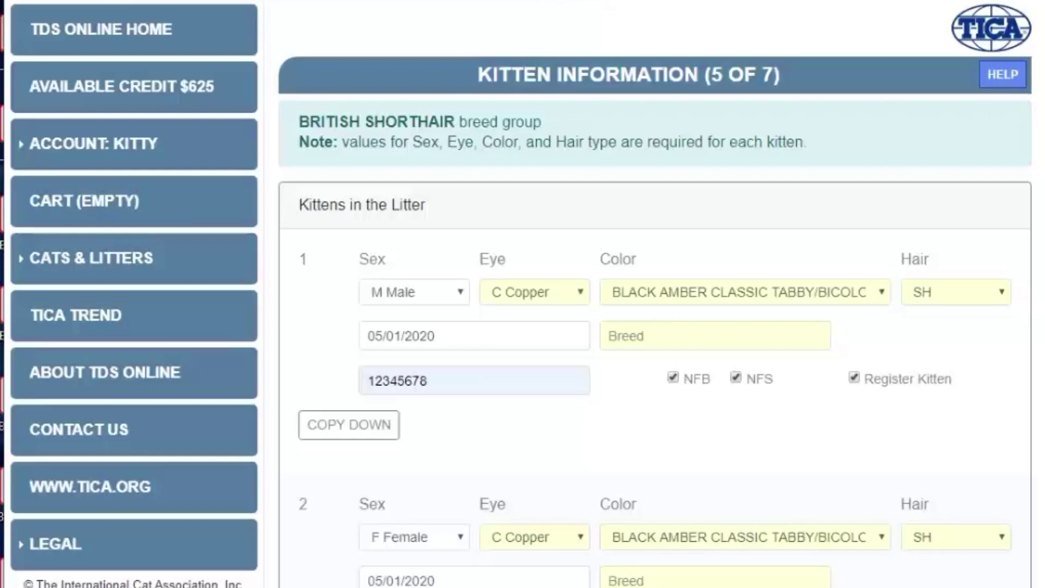
scroll(755, 463, "down", 3)
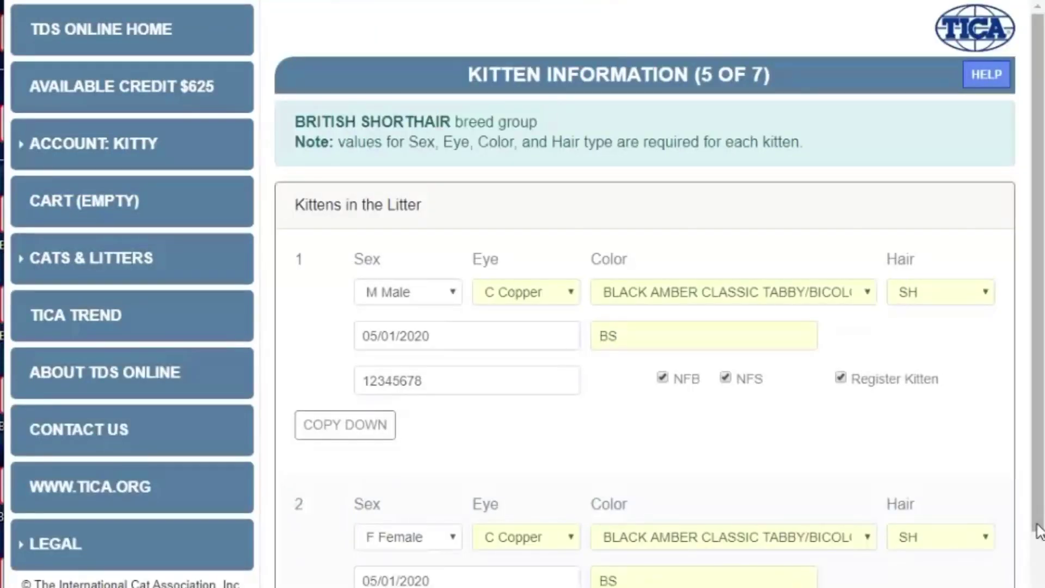
scroll(646, 294, "down", 3)
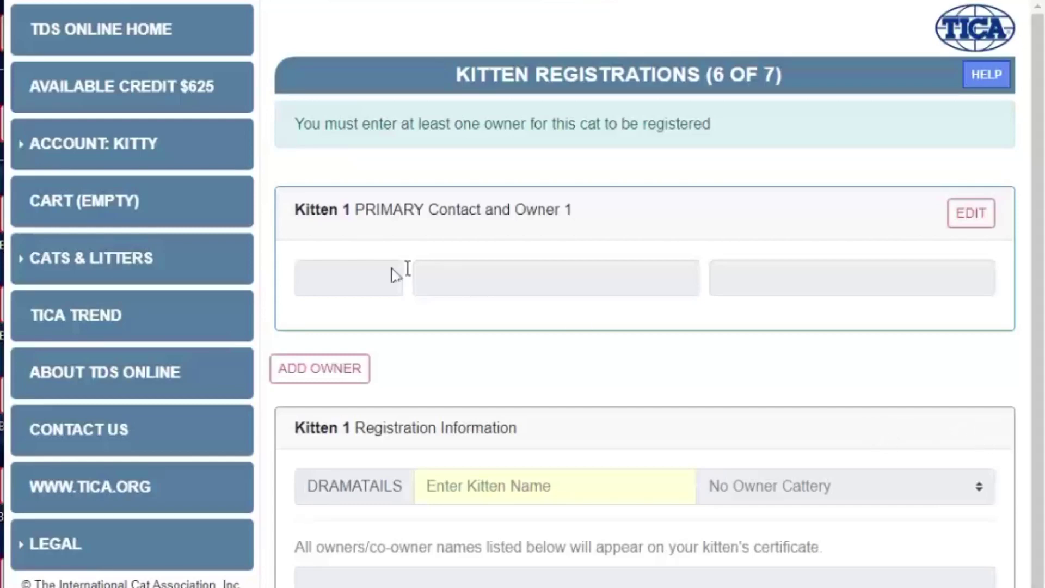
Add the account holder as kitten 1's primary contact and first owner
left_click(345, 374)
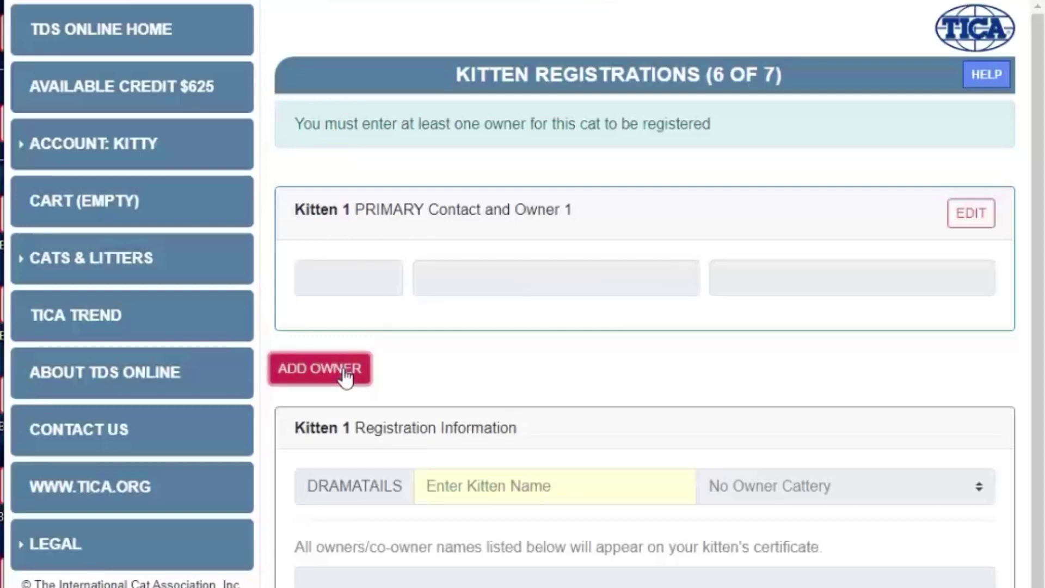
left_click(695, 237)
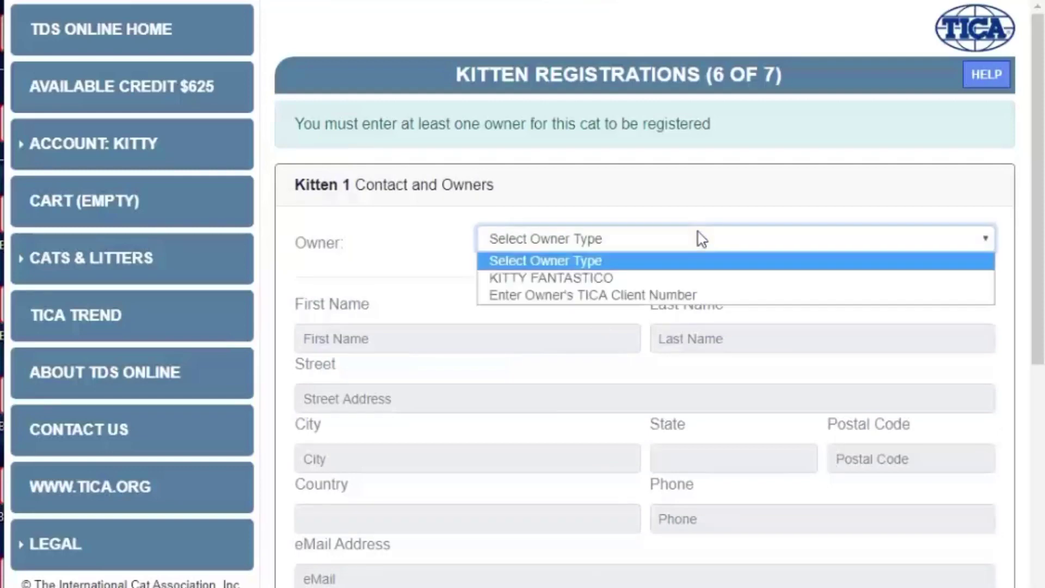
left_click(679, 277)
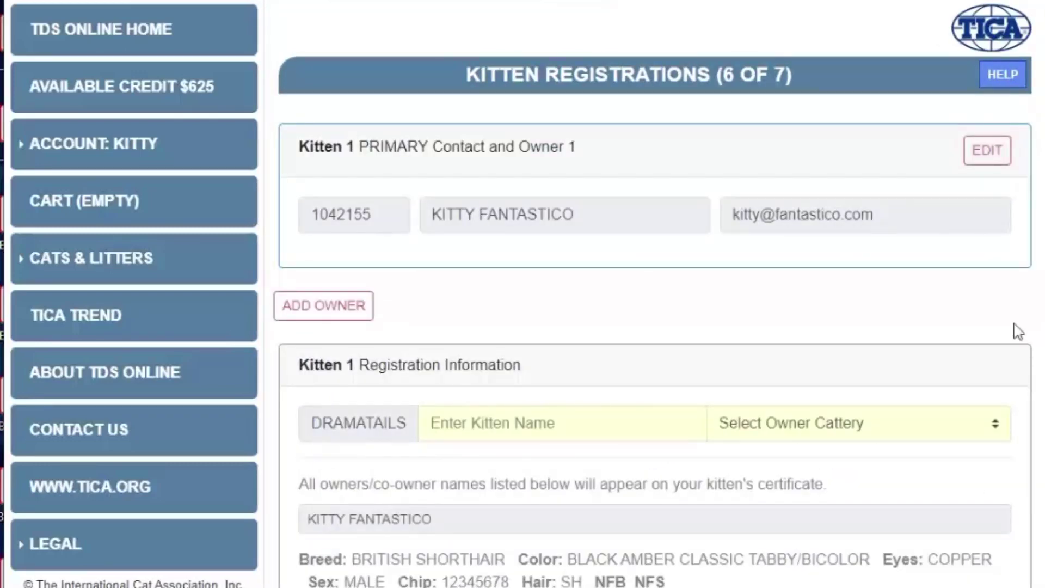
Add a second owner to kitten 1 by entering that owner's TICA client number and last name, and save the owner
left_click(352, 315)
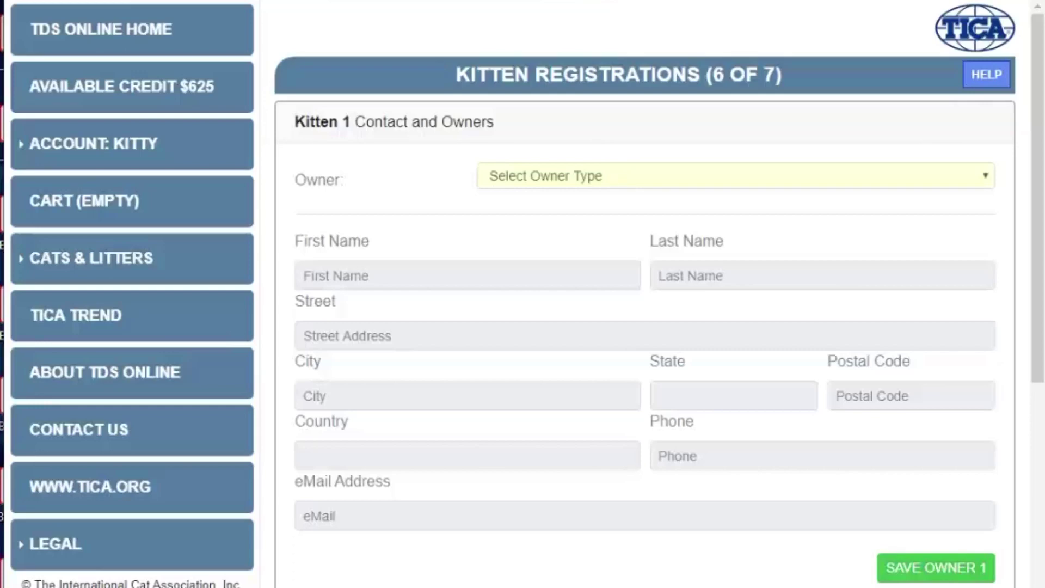
left_click(636, 175)
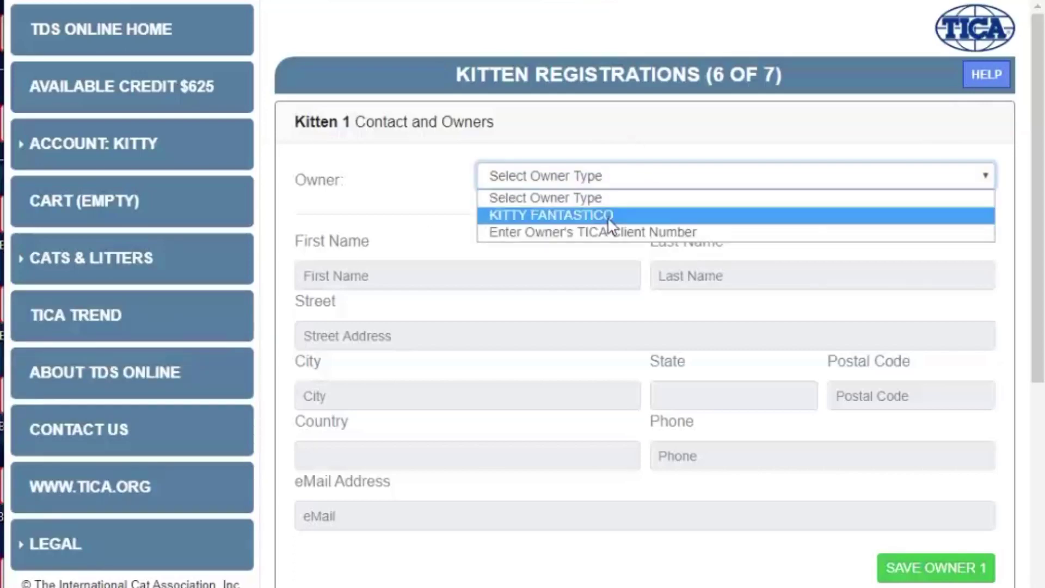
left_click(675, 233)
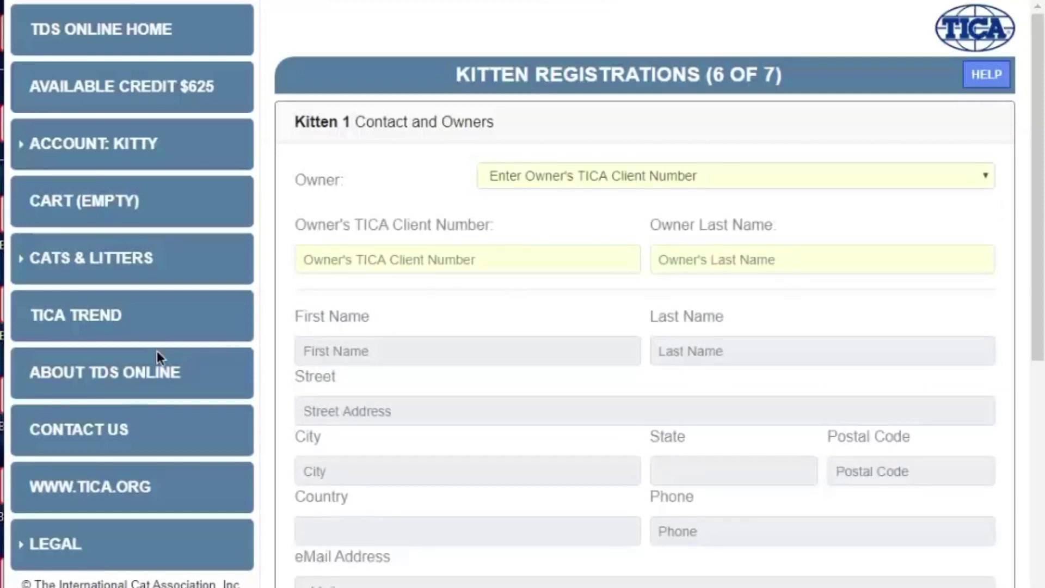
left_click(472, 263)
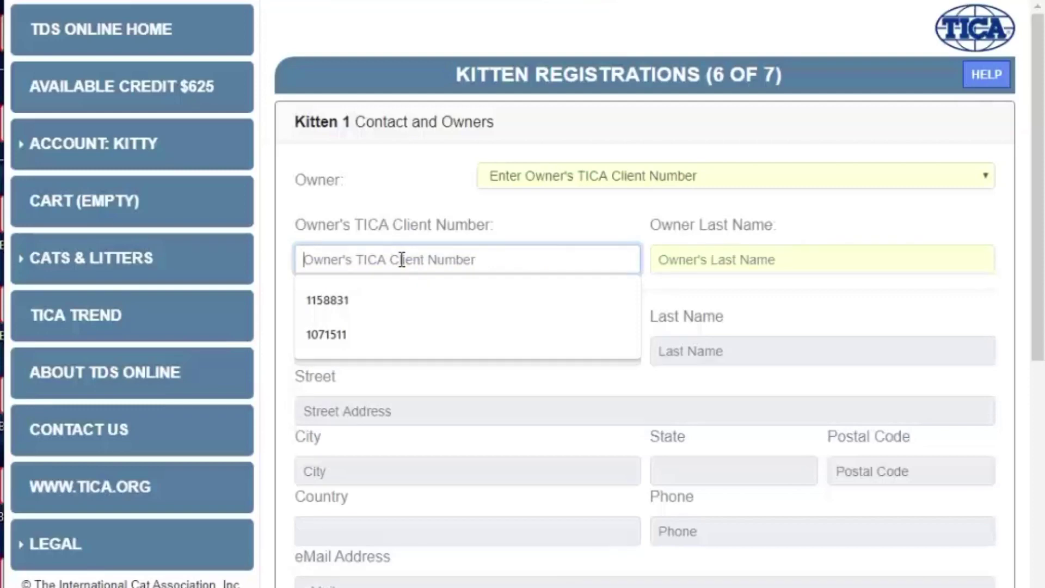
key("Down")
key("Down")
key("Return")
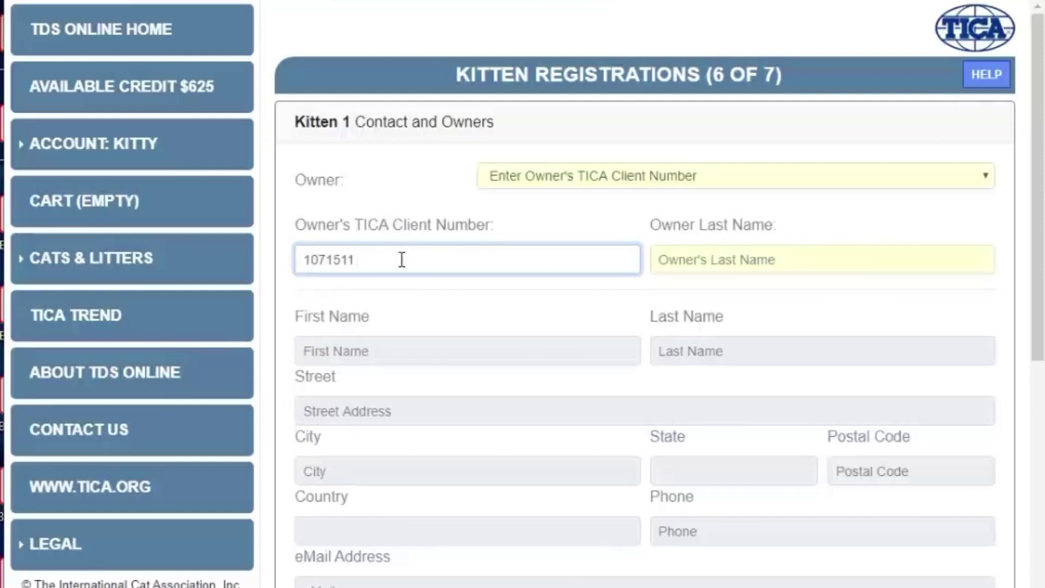
key("Tab")
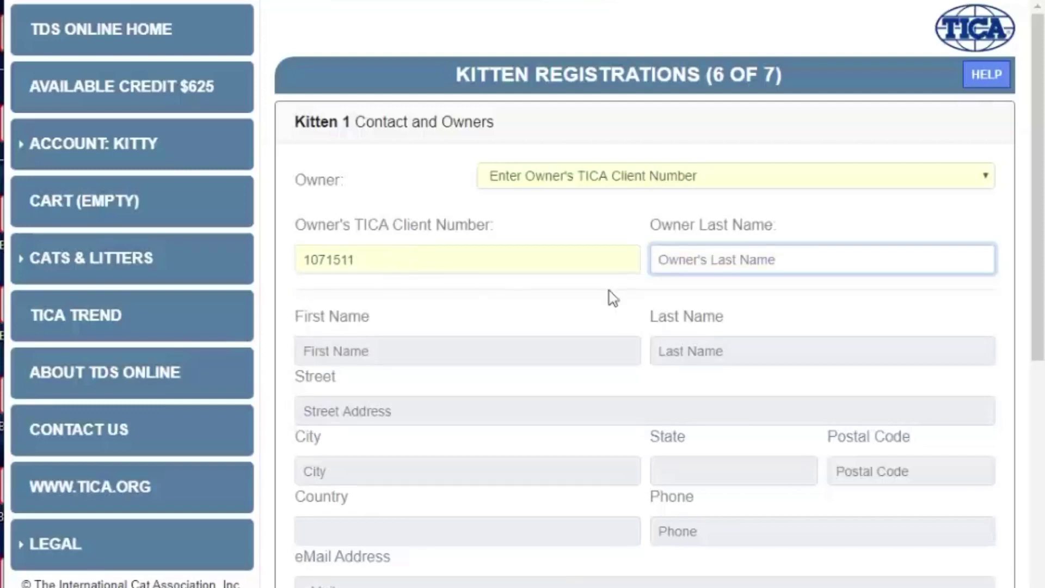
type("fulkerson")
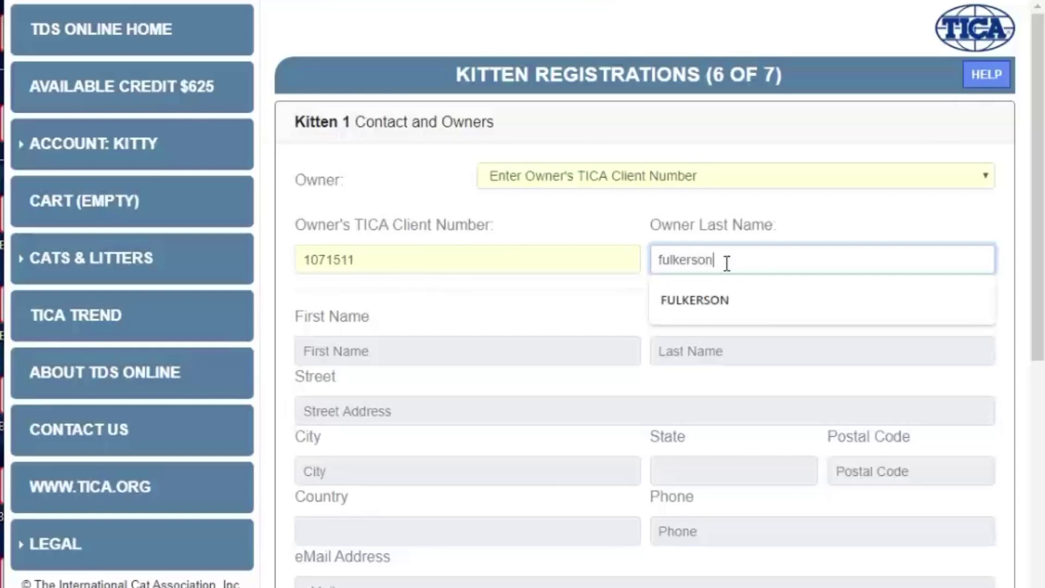
double_click(727, 264)
scroll(729, 271, "down", 7)
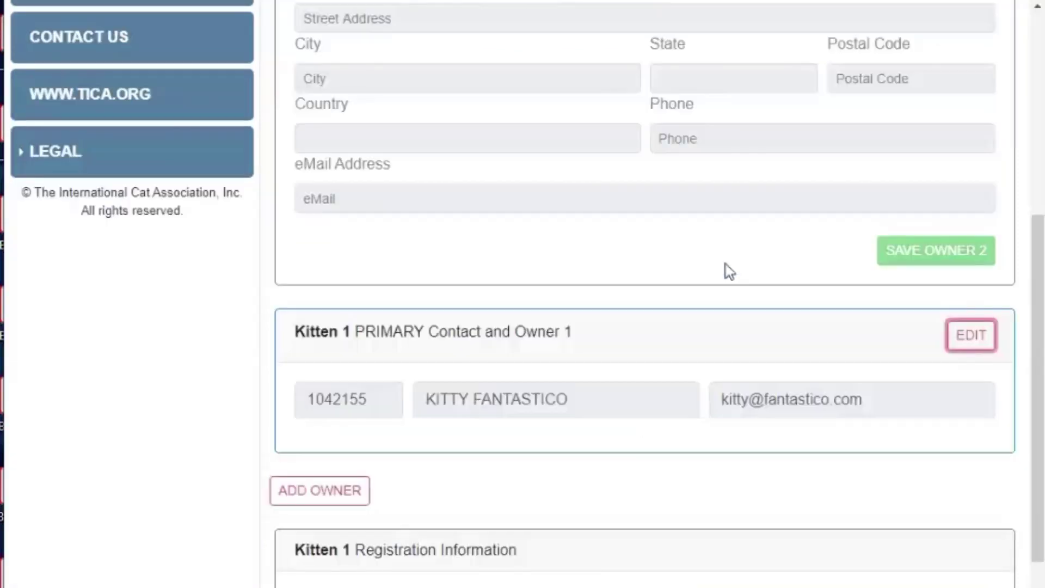
scroll(710, 231, "up", 9)
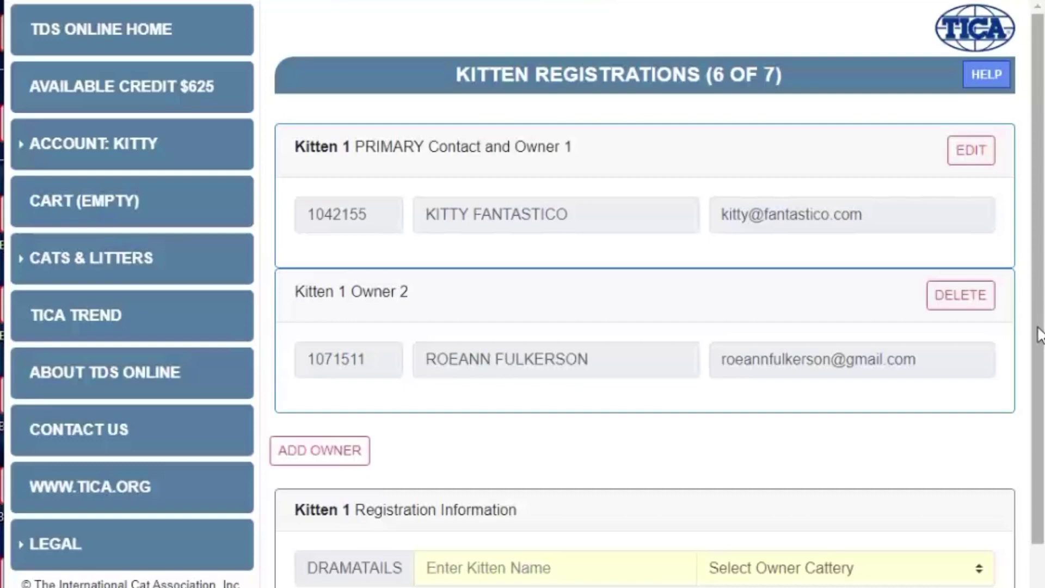
Name kitten 1 ALPHA and set its owner cattery to OF COMPASSROSE
left_click(603, 564)
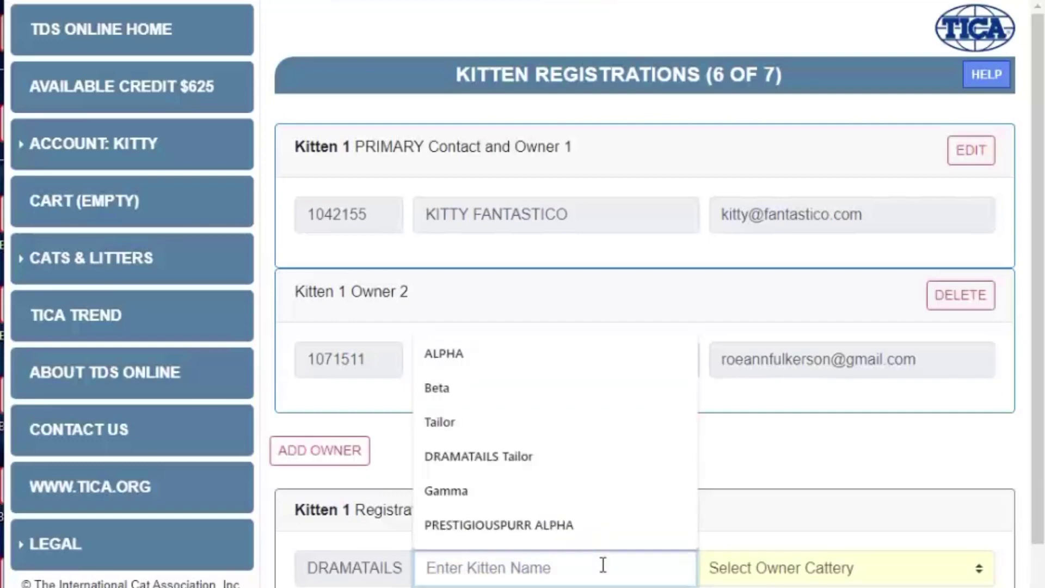
left_click(521, 353)
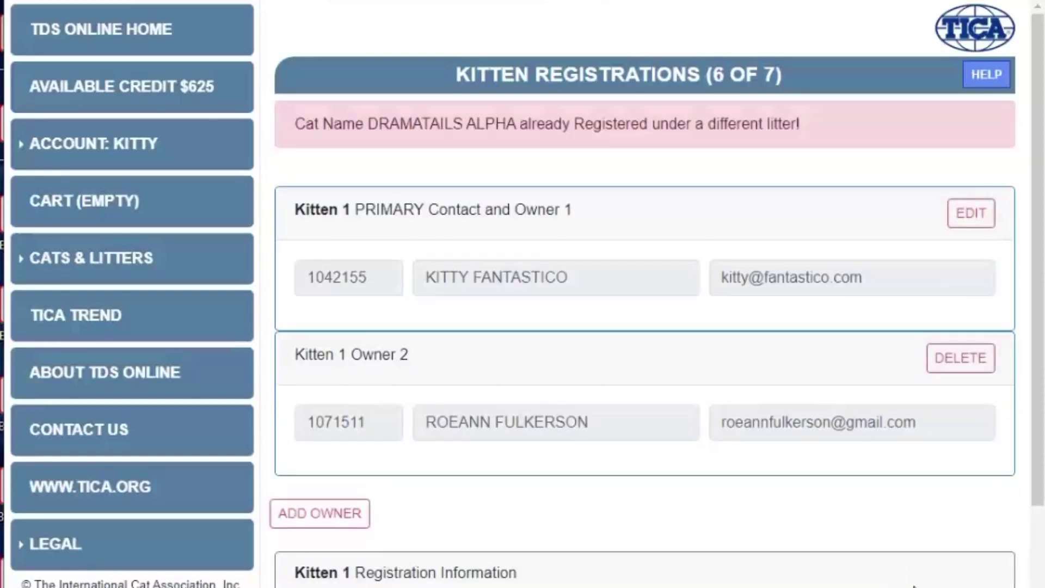
scroll(914, 585, "down", 3)
left_click(864, 449)
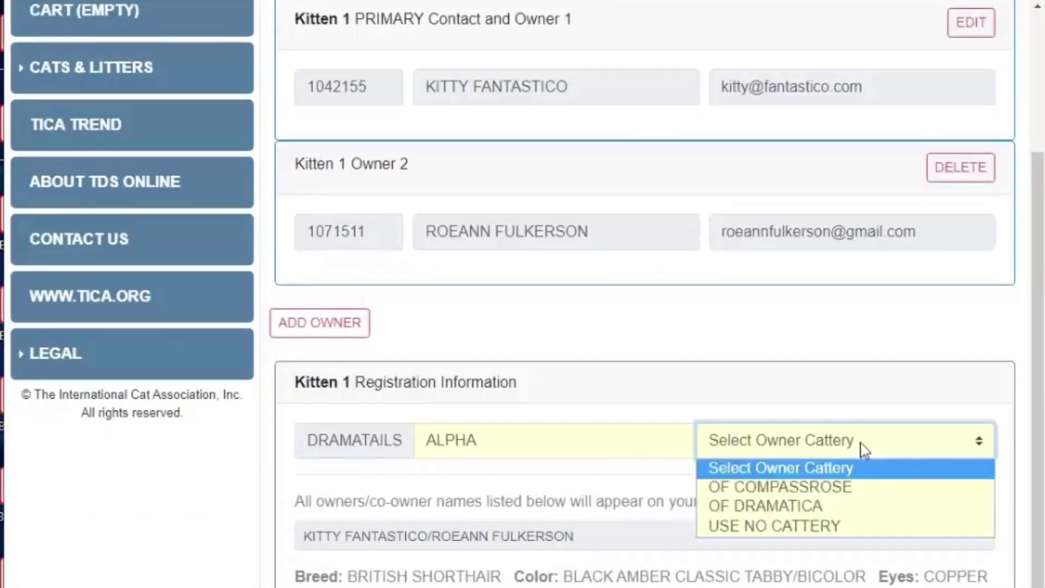
left_click(864, 487)
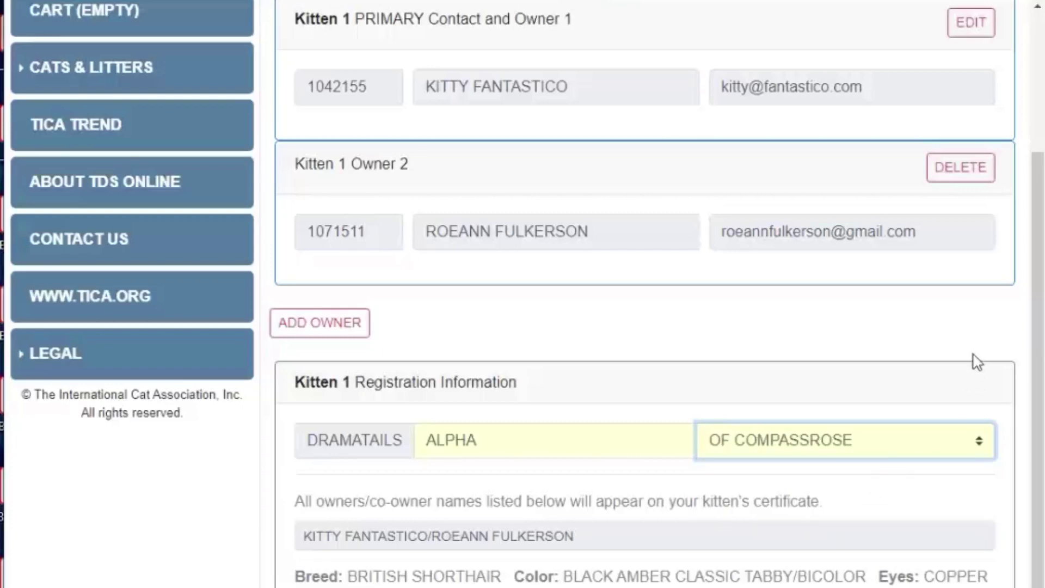
scroll(974, 357, "up", 3)
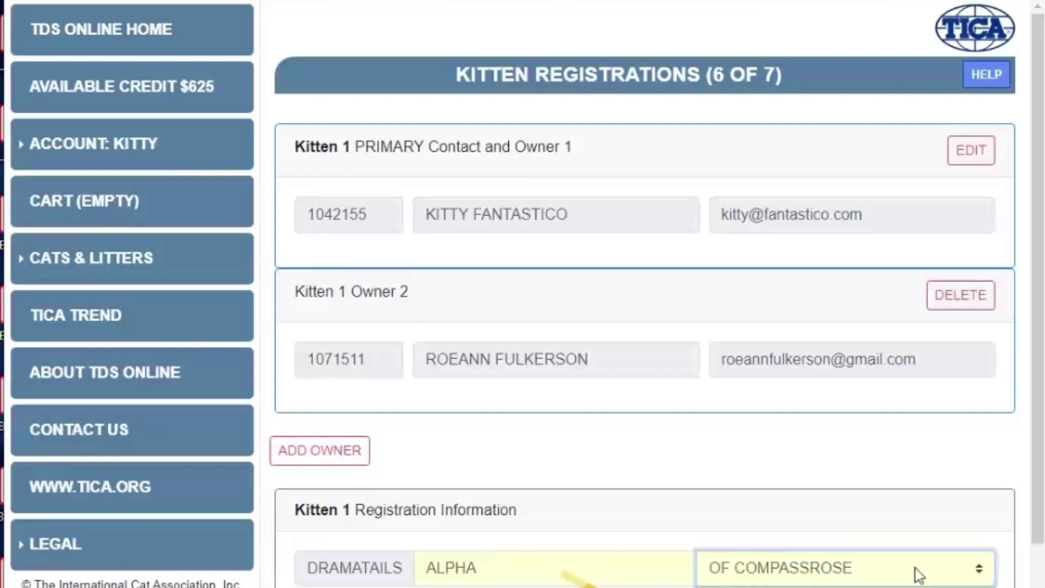
Try to continue kitten 1's registration under the name ALPHA
left_click(646, 459)
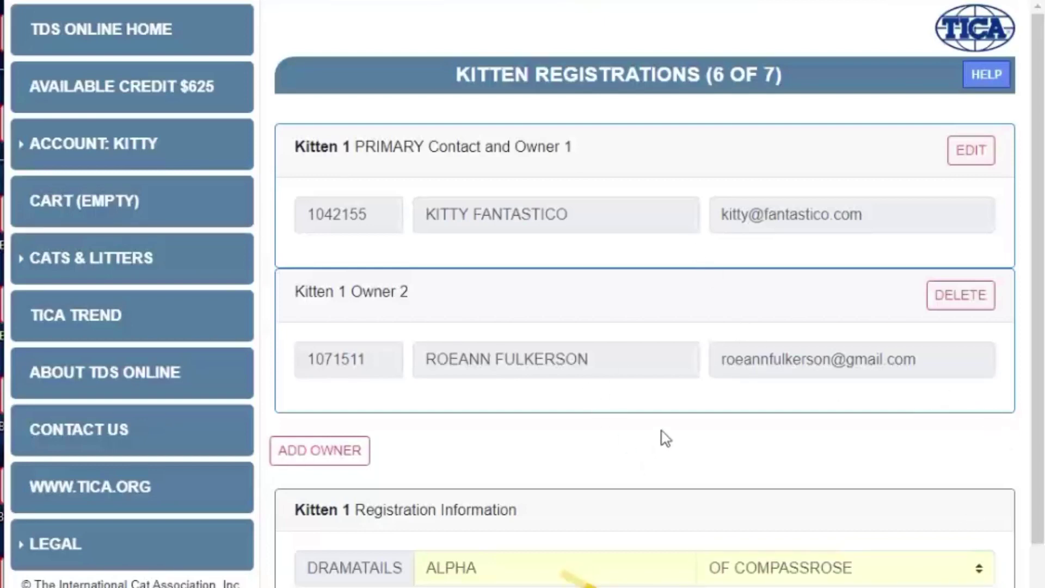
left_click(532, 563)
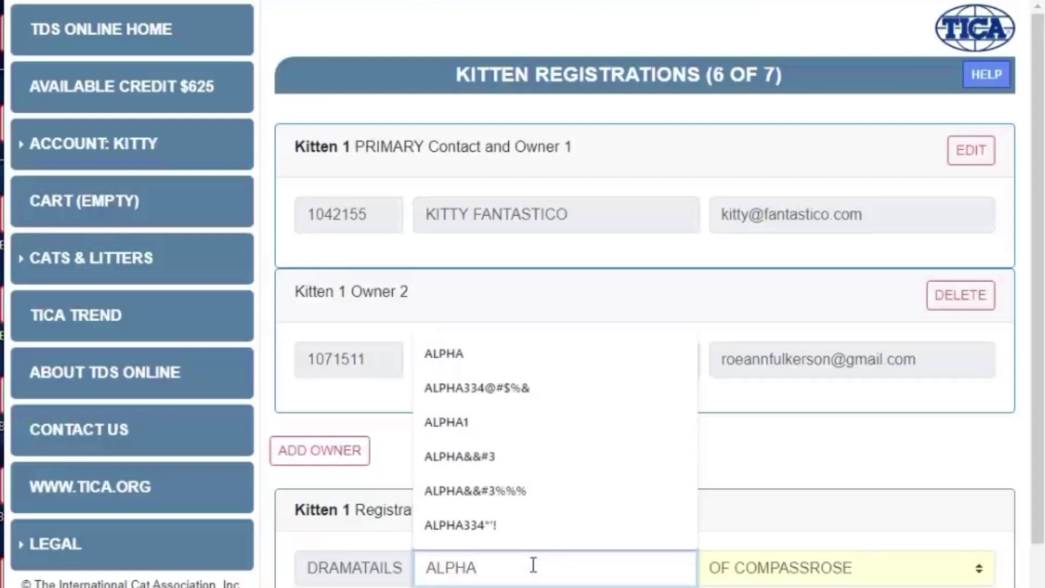
key("Tab")
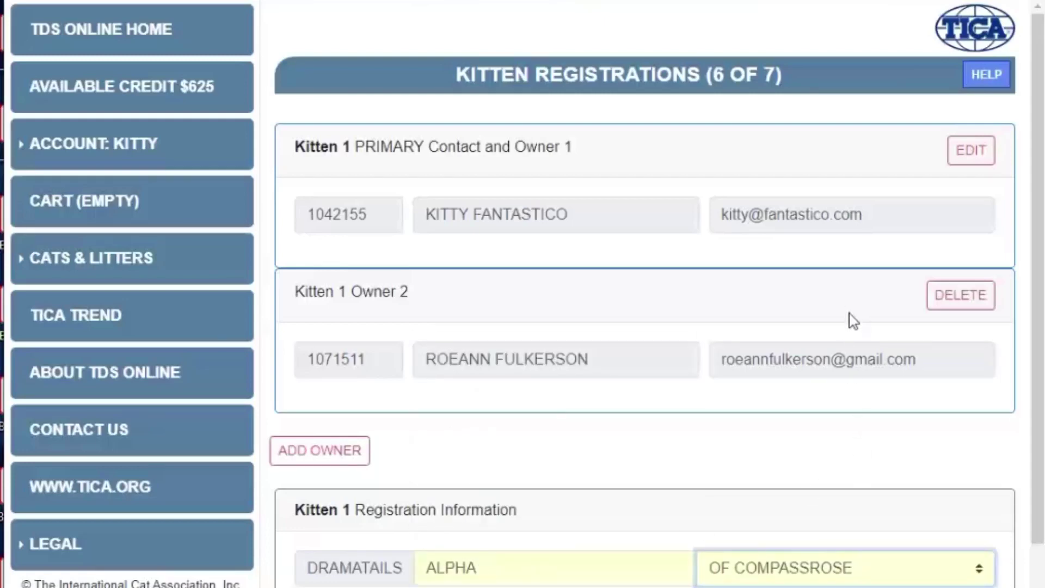
scroll(853, 321, "down", 3)
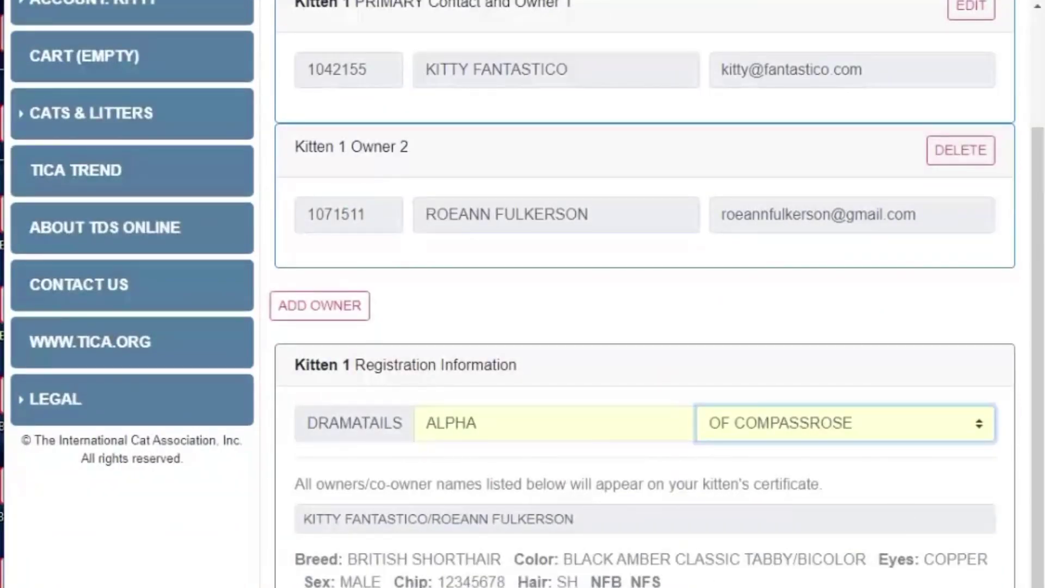
left_click(778, 314)
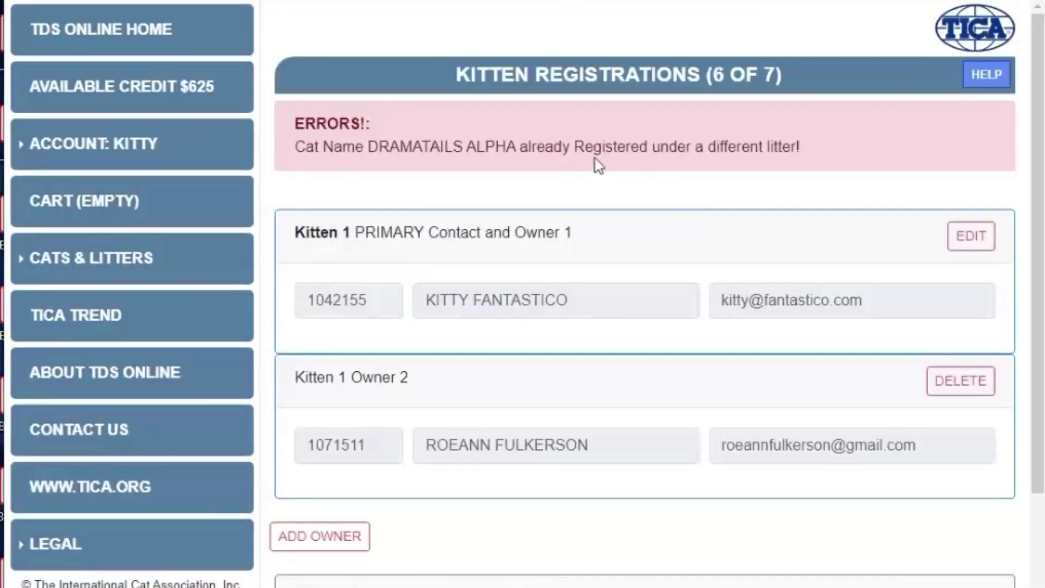
left_click_drag(366, 146, 517, 146)
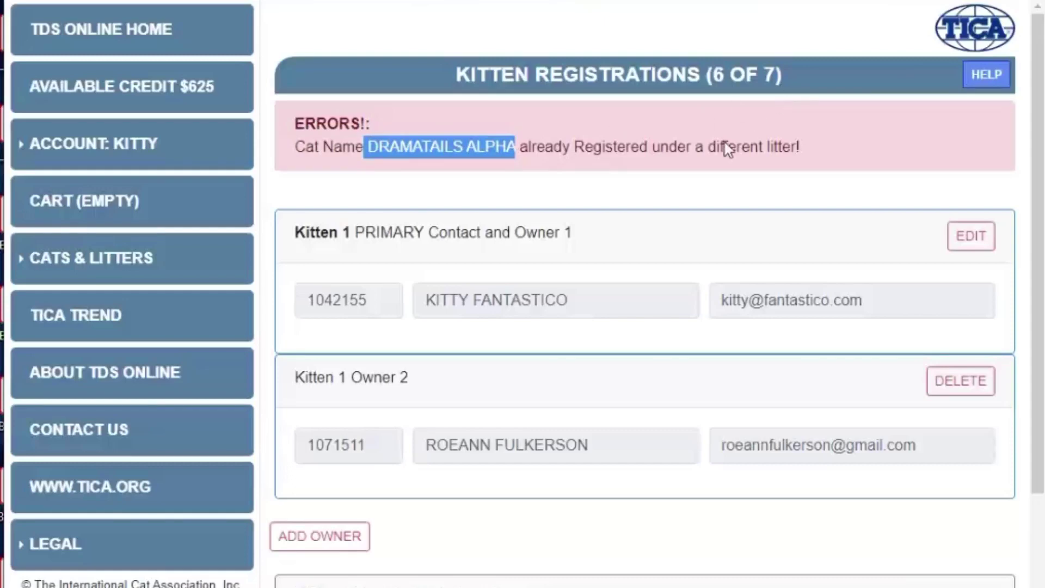
Change kitten 1's name to ALPHA23 and continue to kitten 2's registration
scroll(539, 580, "down", 4)
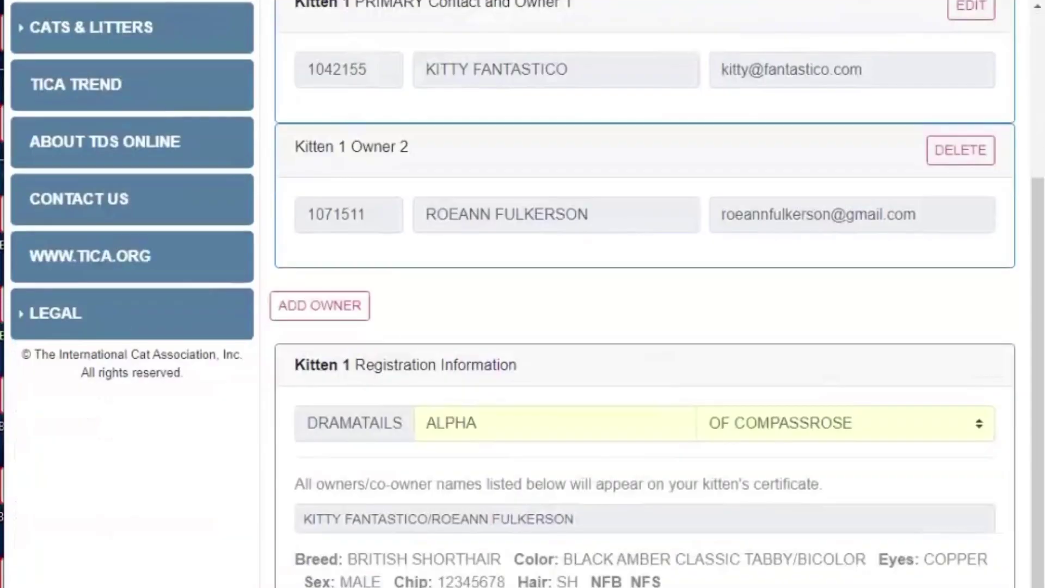
left_click(506, 423)
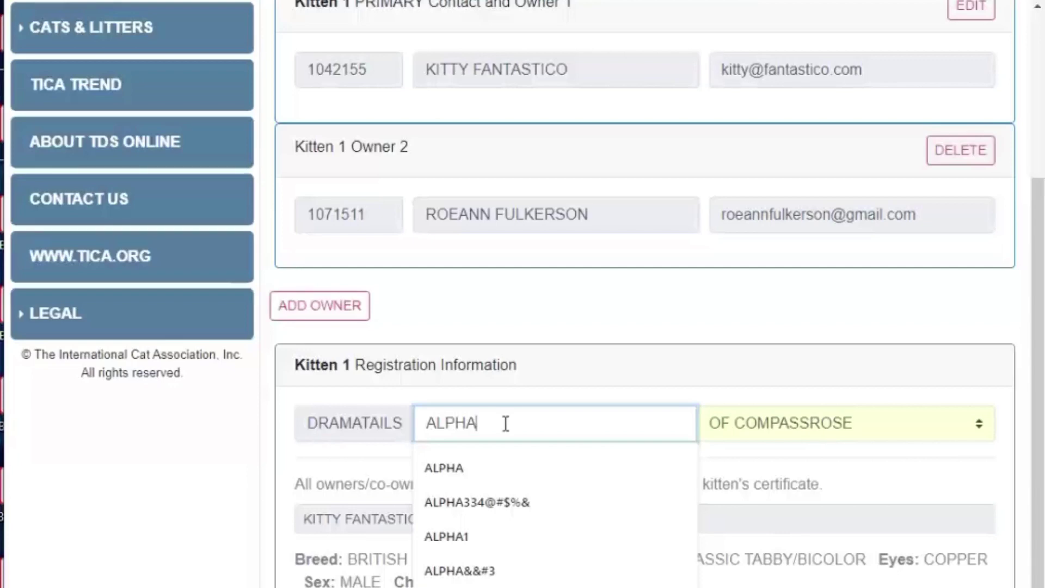
type("23")
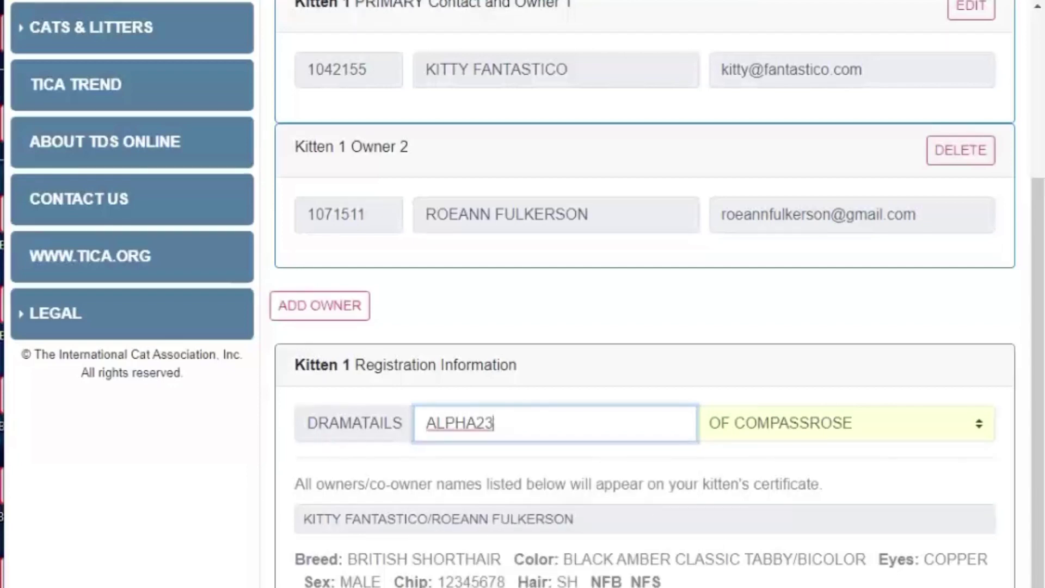
key("Tab")
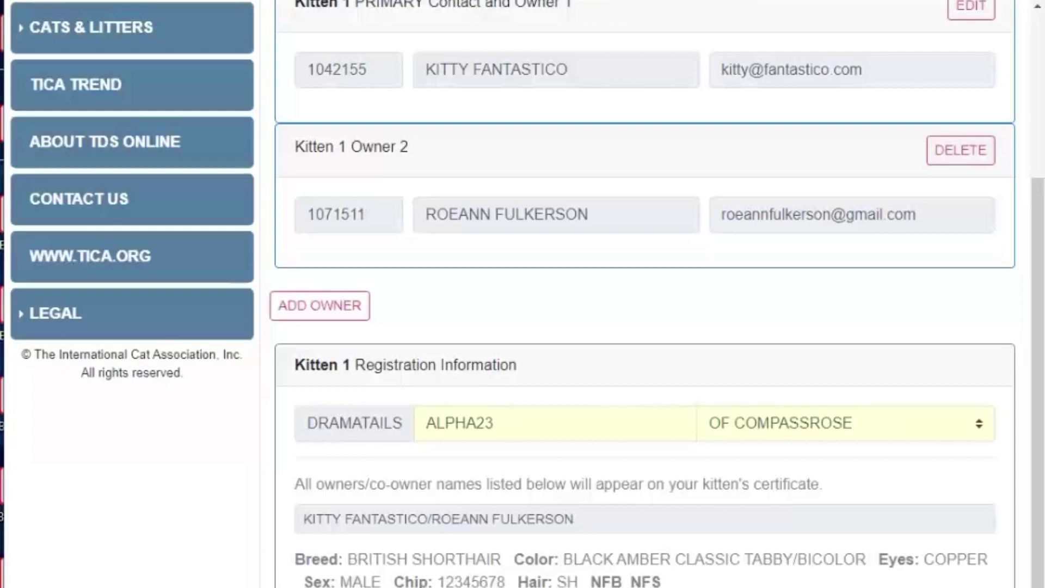
scroll(902, 480, "up", 3)
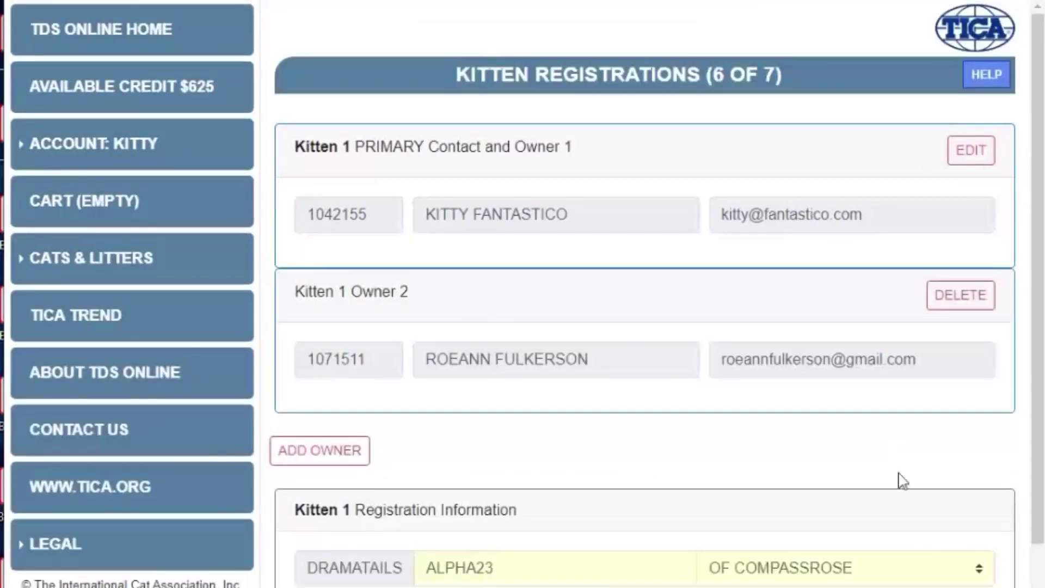
scroll(908, 305, "down", 3)
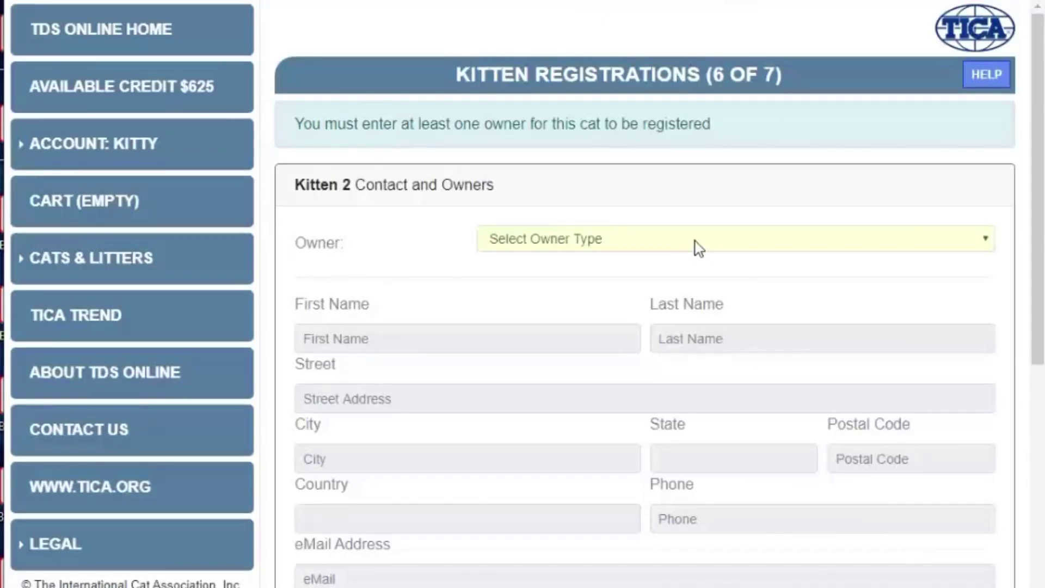
Save the account holder as kitten 2's primary contact and first owner
left_click(699, 248)
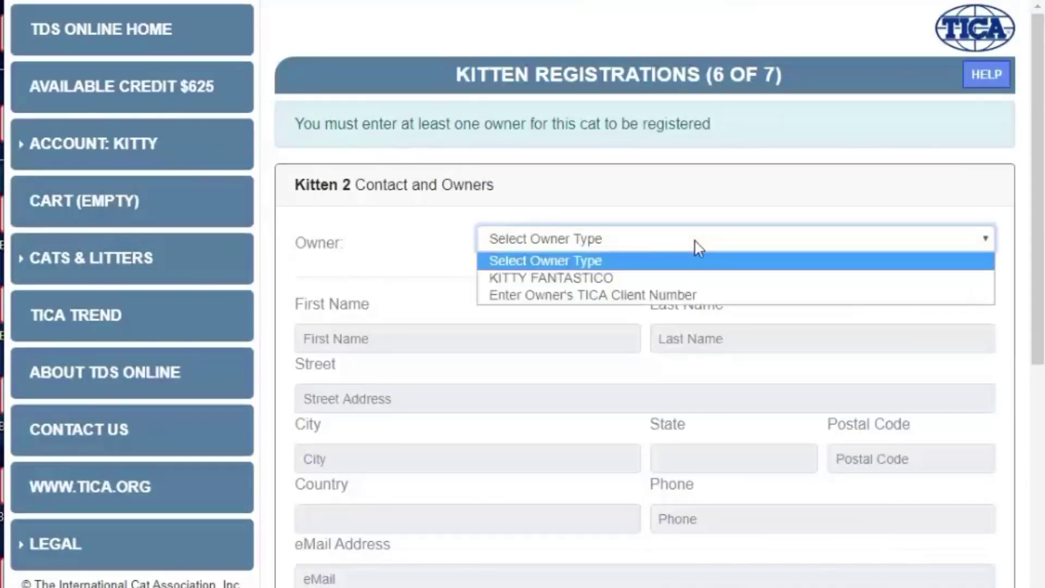
left_click(700, 279)
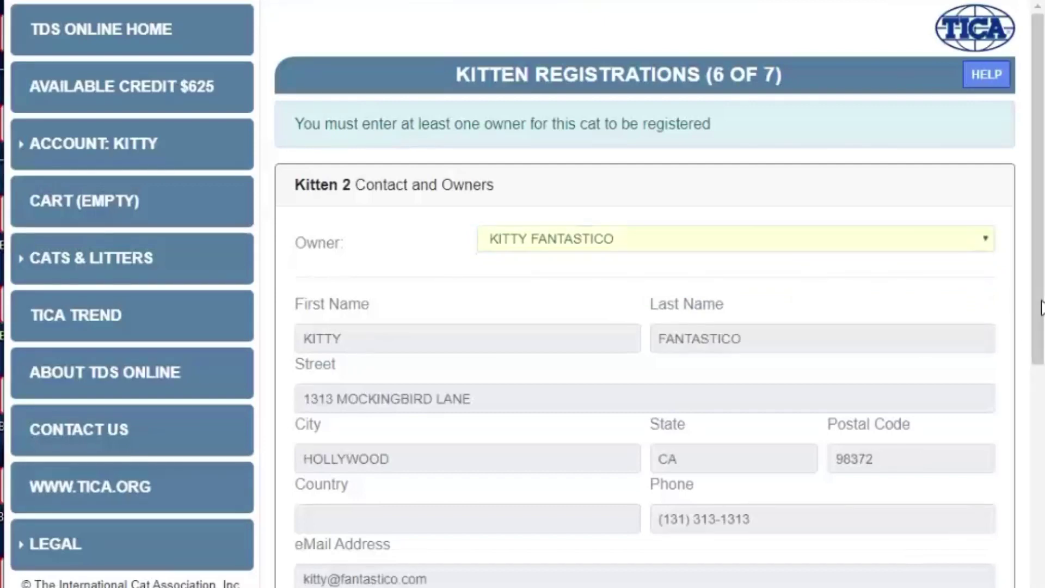
left_click_drag(1040, 307, 1039, 525)
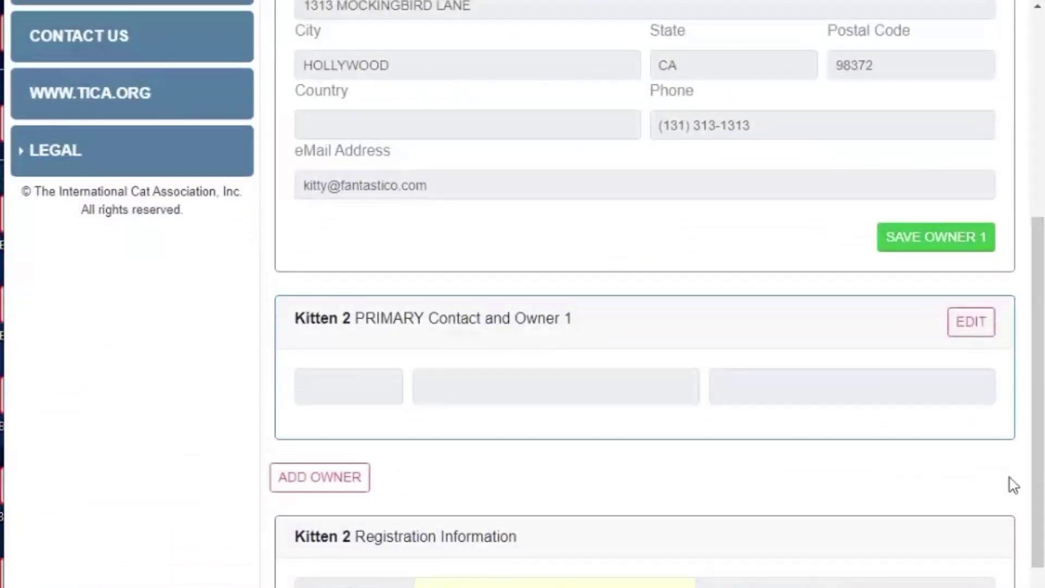
left_click(910, 238)
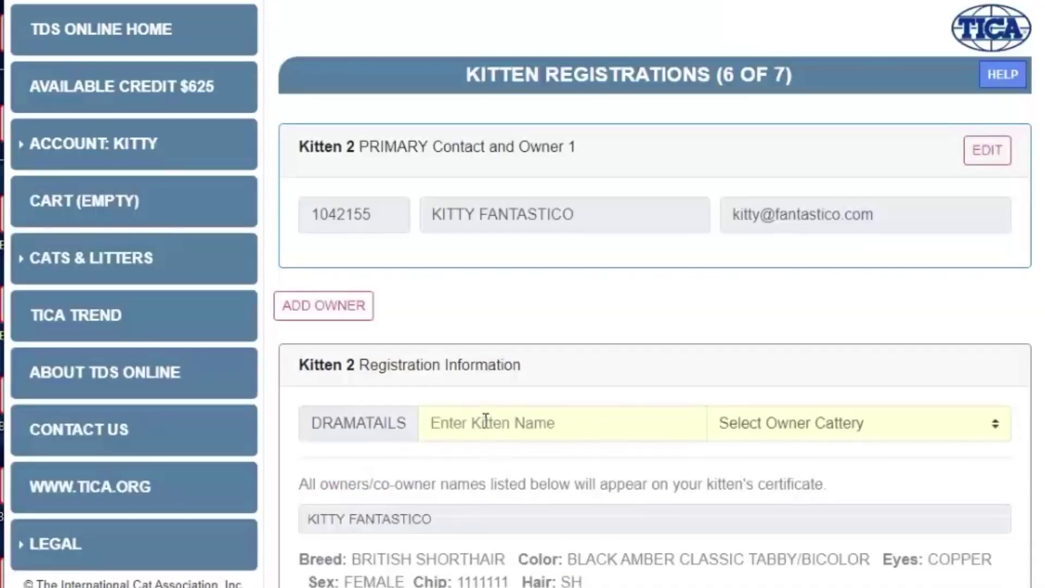
Name kitten 2 BETA and set its owner cattery to OF DRAMATICA
left_click(485, 421)
left_click(492, 498)
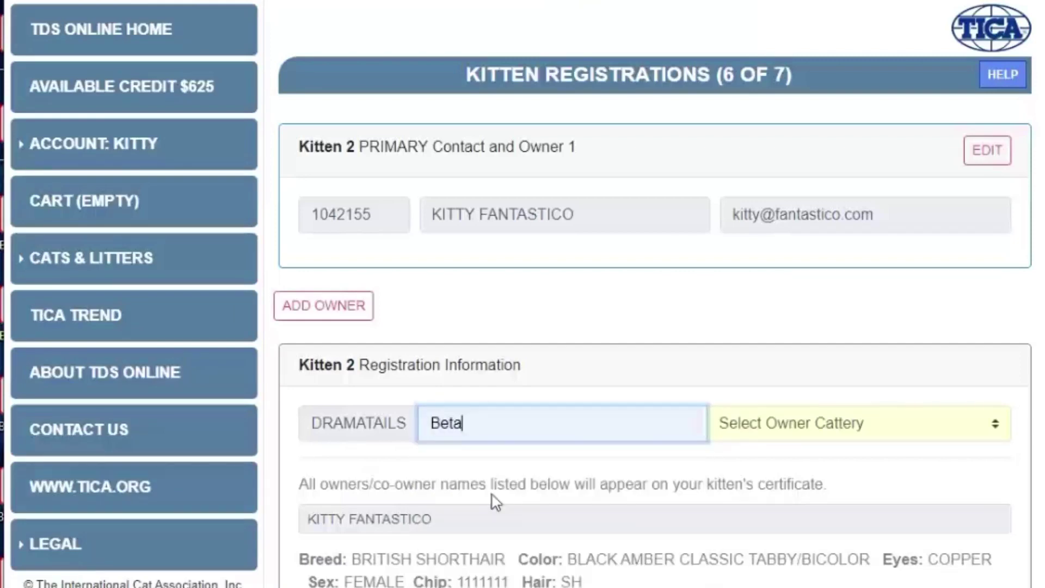
left_click(811, 430)
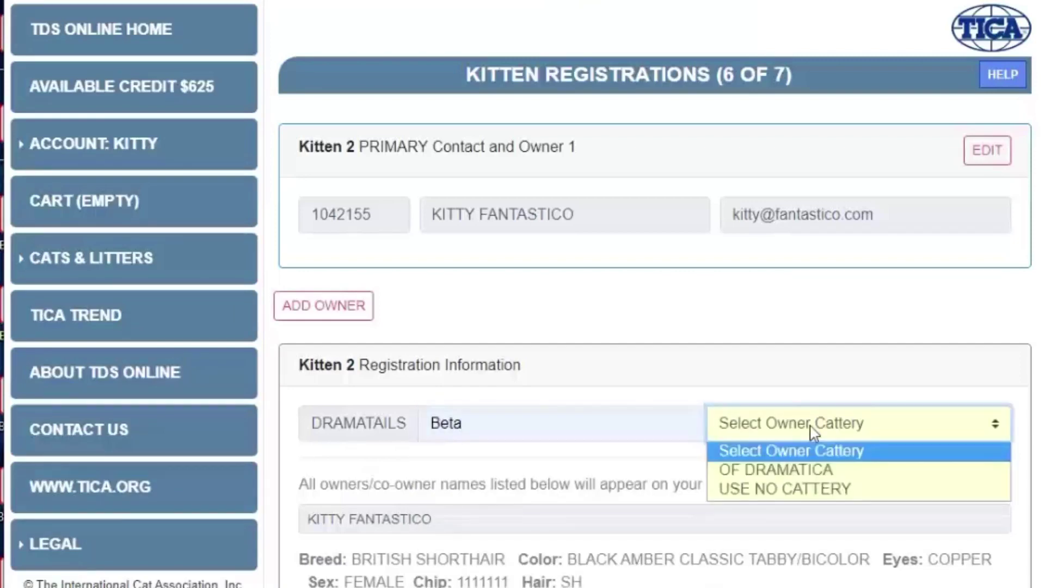
left_click(827, 485)
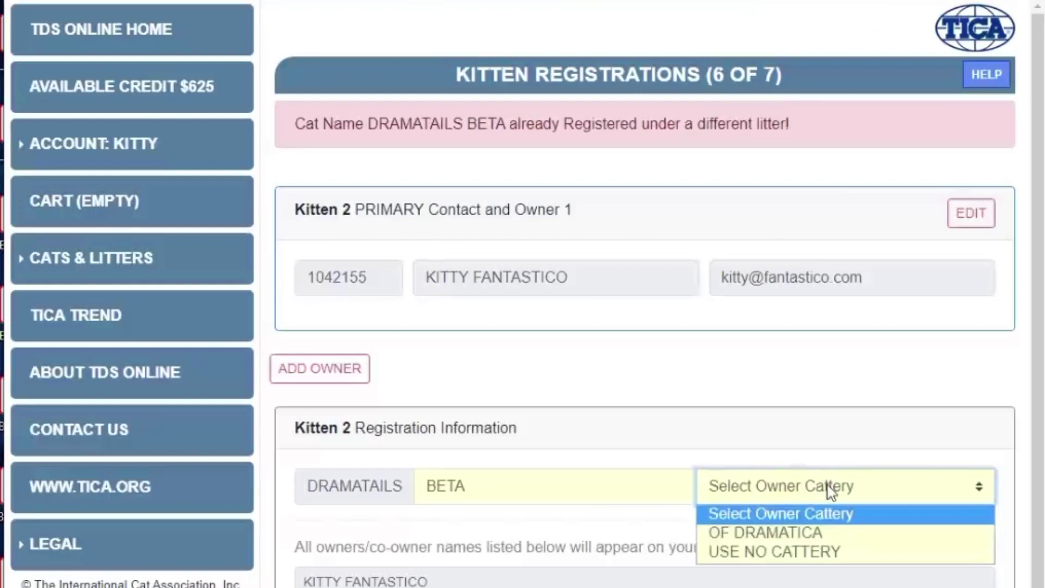
left_click(823, 532)
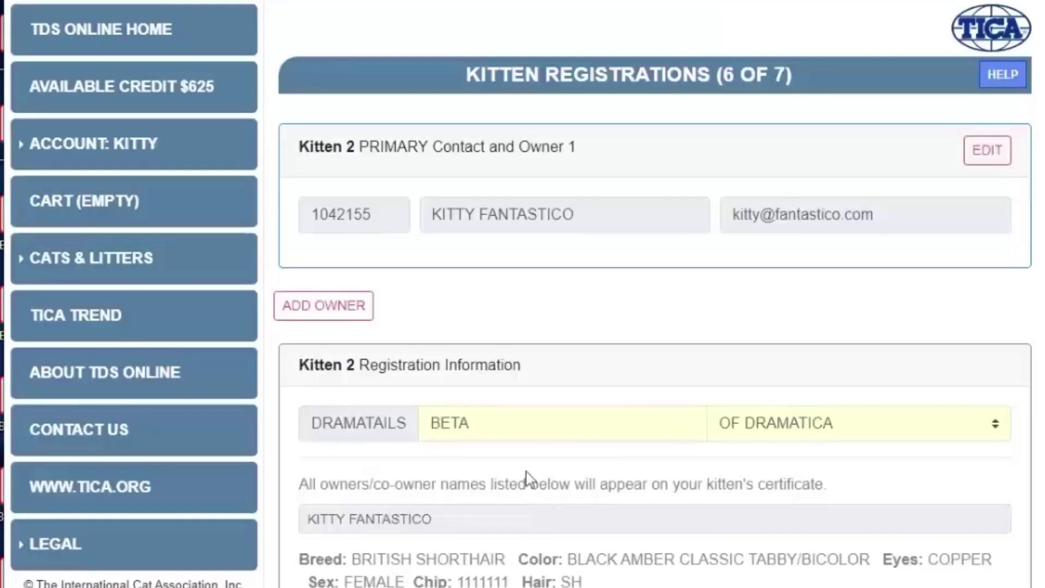
Change kitten 2's name to BETA1 and continue to the litter detail confirmation
left_click(509, 426)
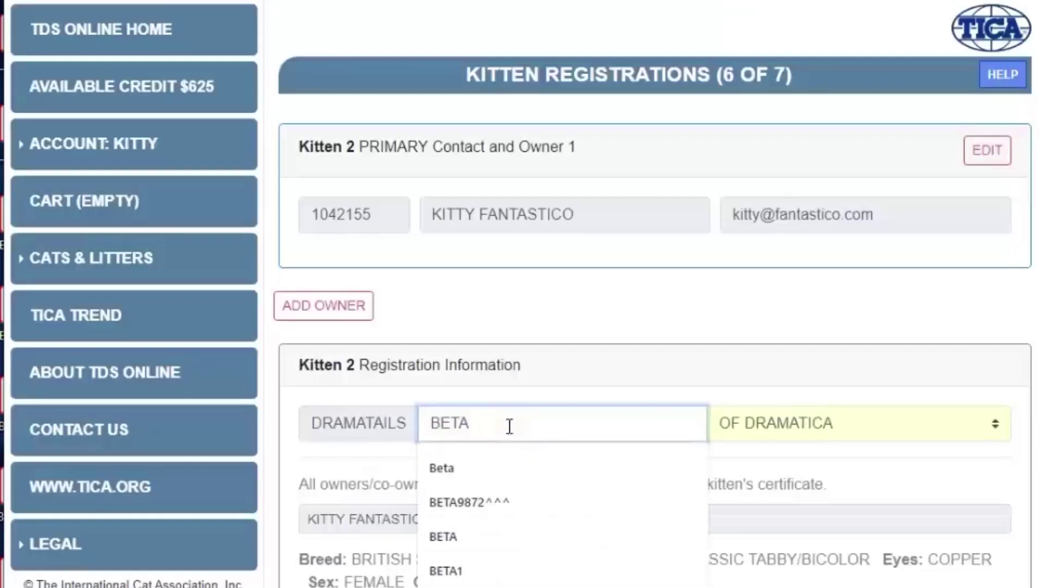
type("1")
key("Tab")
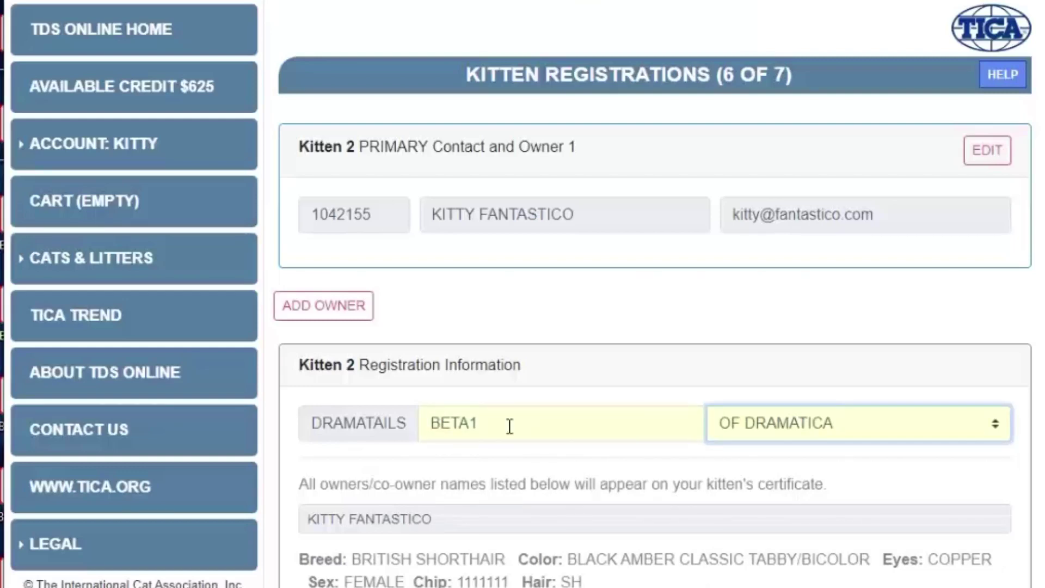
key("Tab")
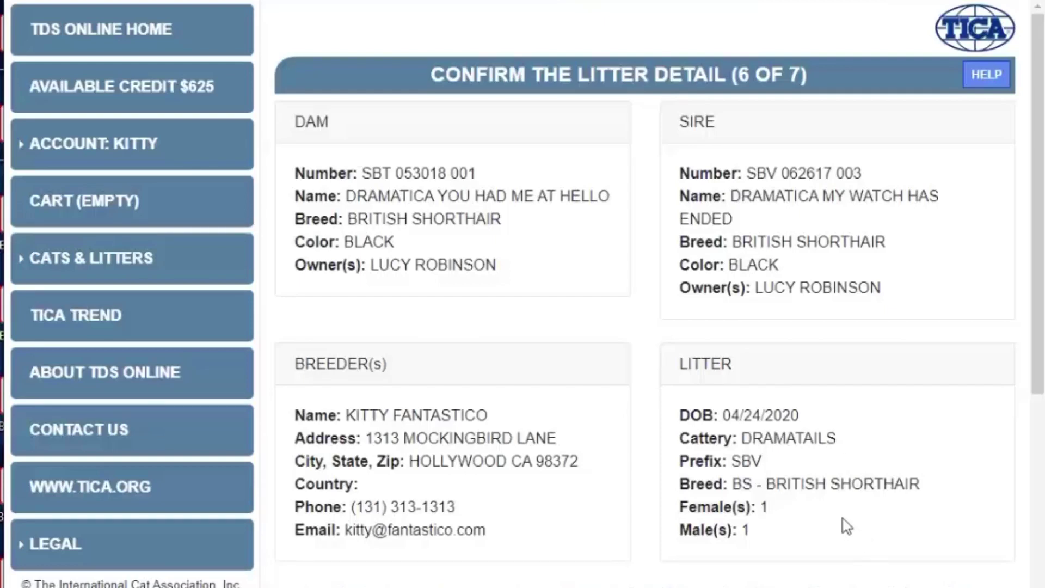
Review the dam, sire, breeder and litter details, and the information for both kittens being registered
left_click_drag(869, 531, 285, 132)
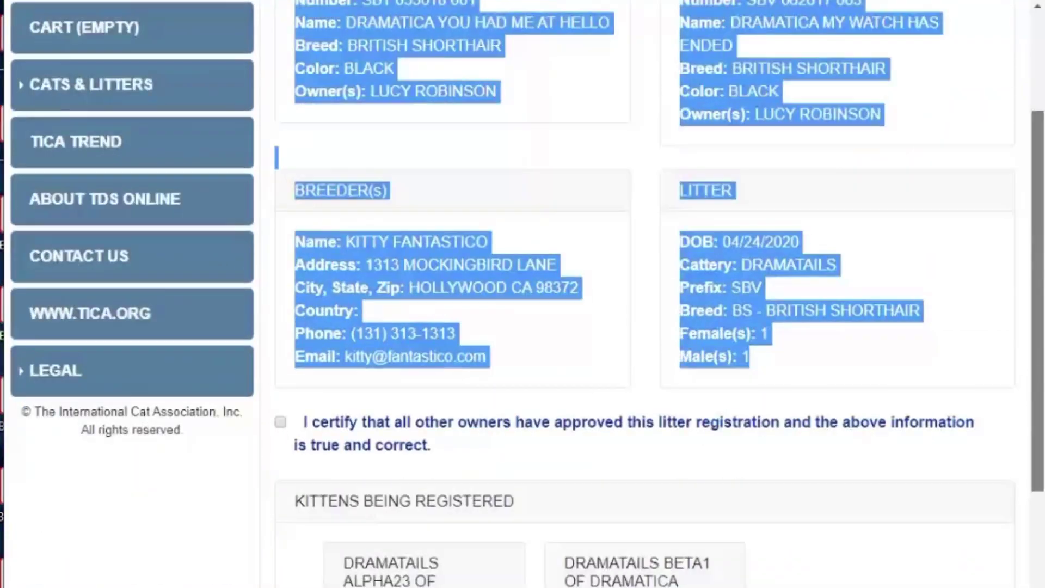
left_click_drag(1039, 236, 1038, 498)
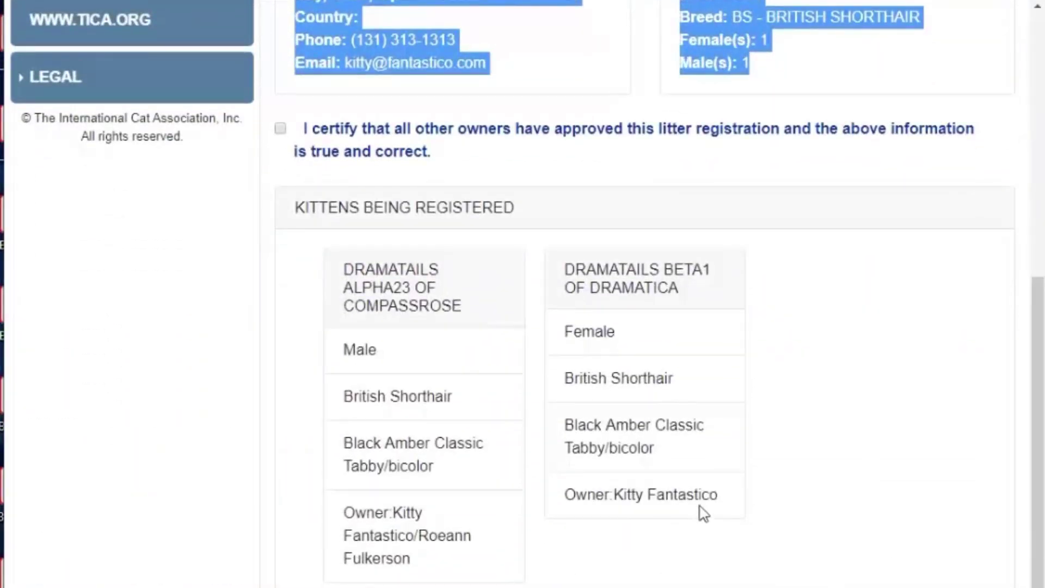
left_click_drag(474, 560, 342, 271)
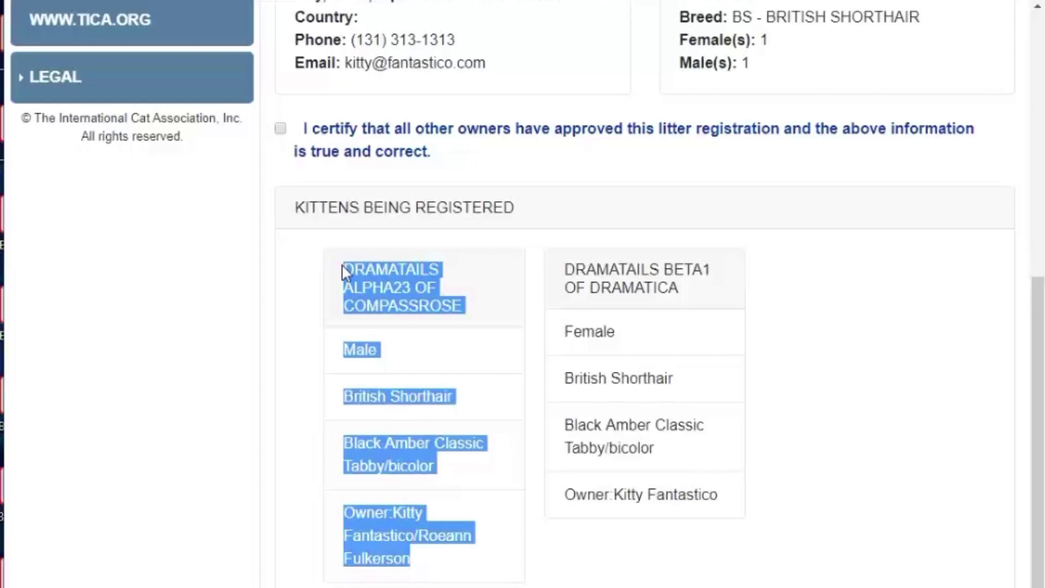
left_click_drag(729, 499, 562, 266)
left_click(812, 348)
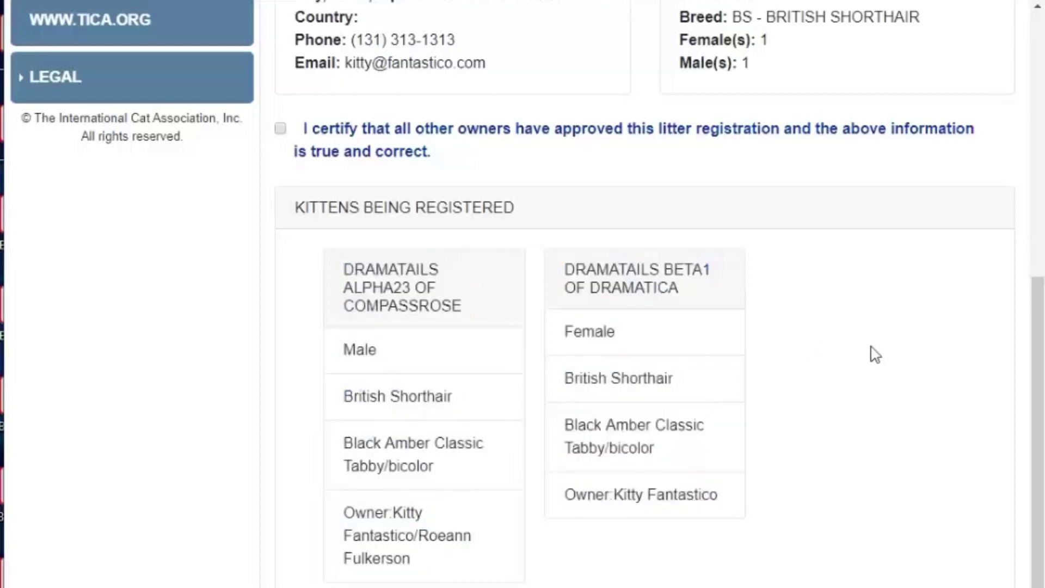
Certify that all other owners have approved this litter registration and that the information is true and correct
scroll(874, 354, "up", 8)
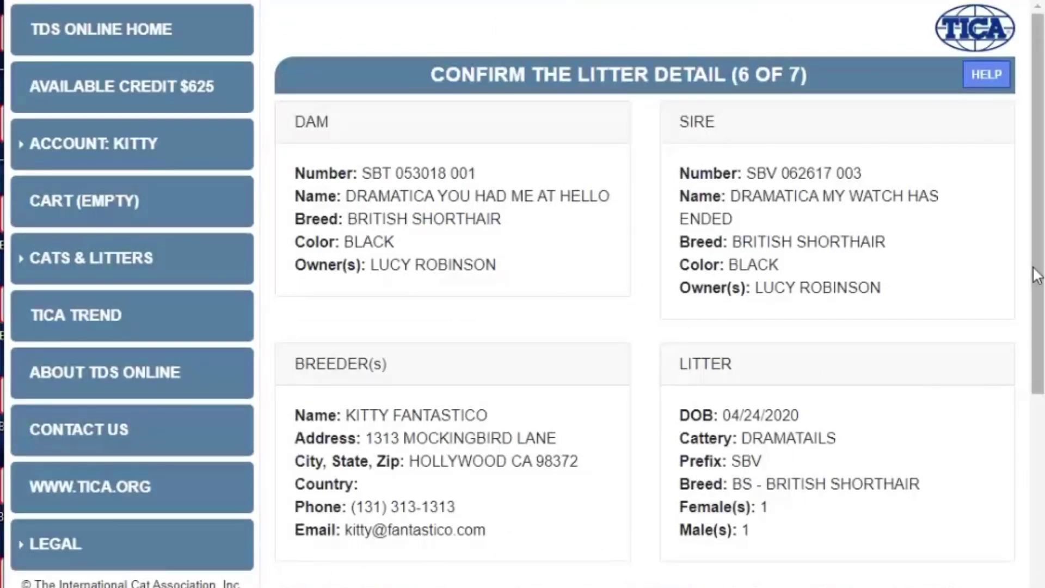
left_click_drag(1034, 264, 1033, 263)
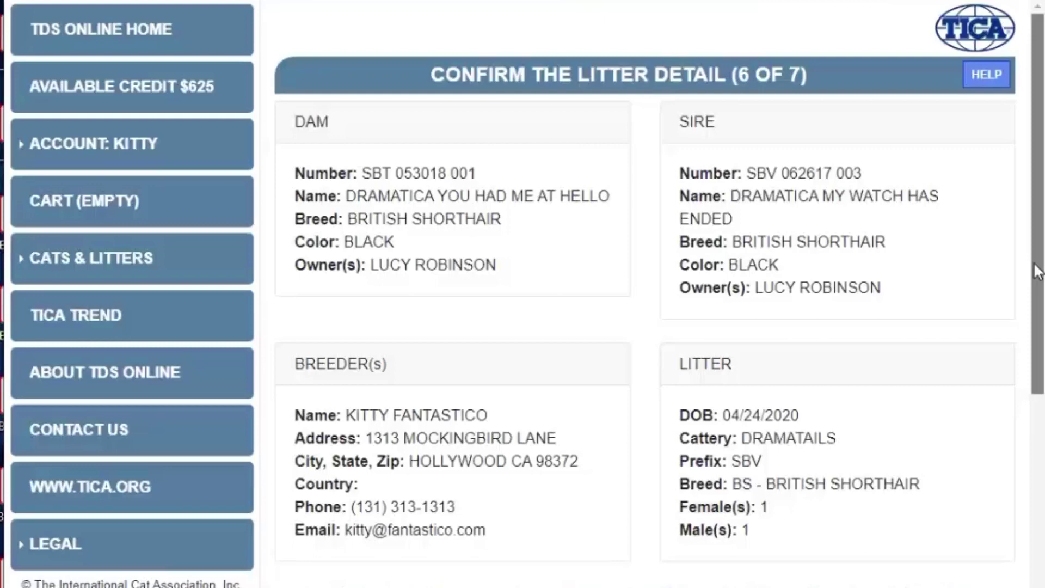
left_click_drag(1036, 270, 1039, 533)
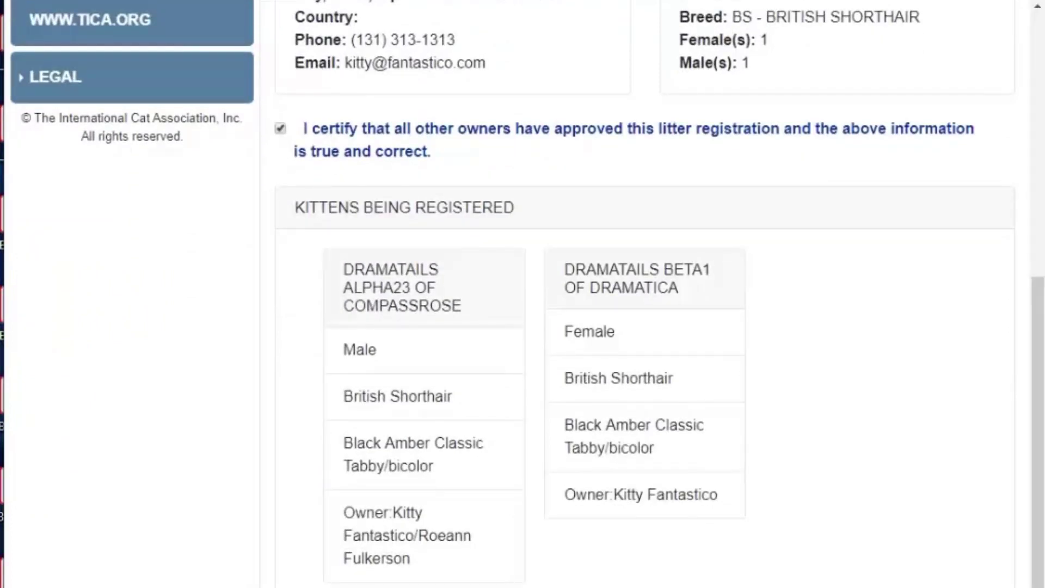